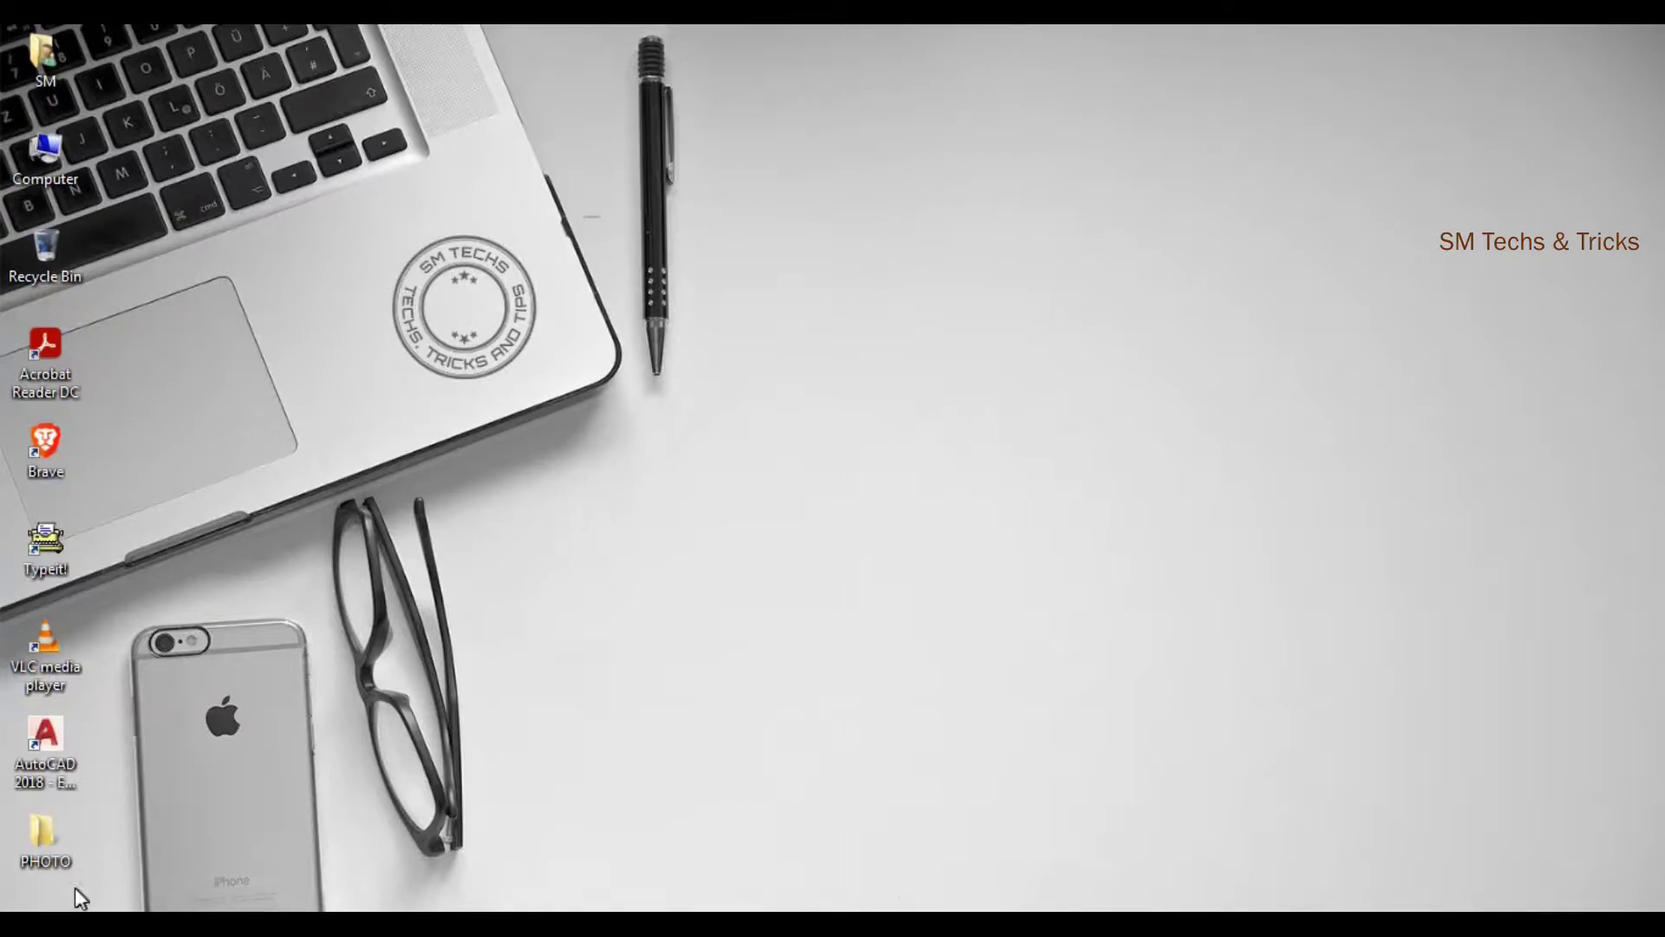
pyautogui.doubleClick(43, 842)
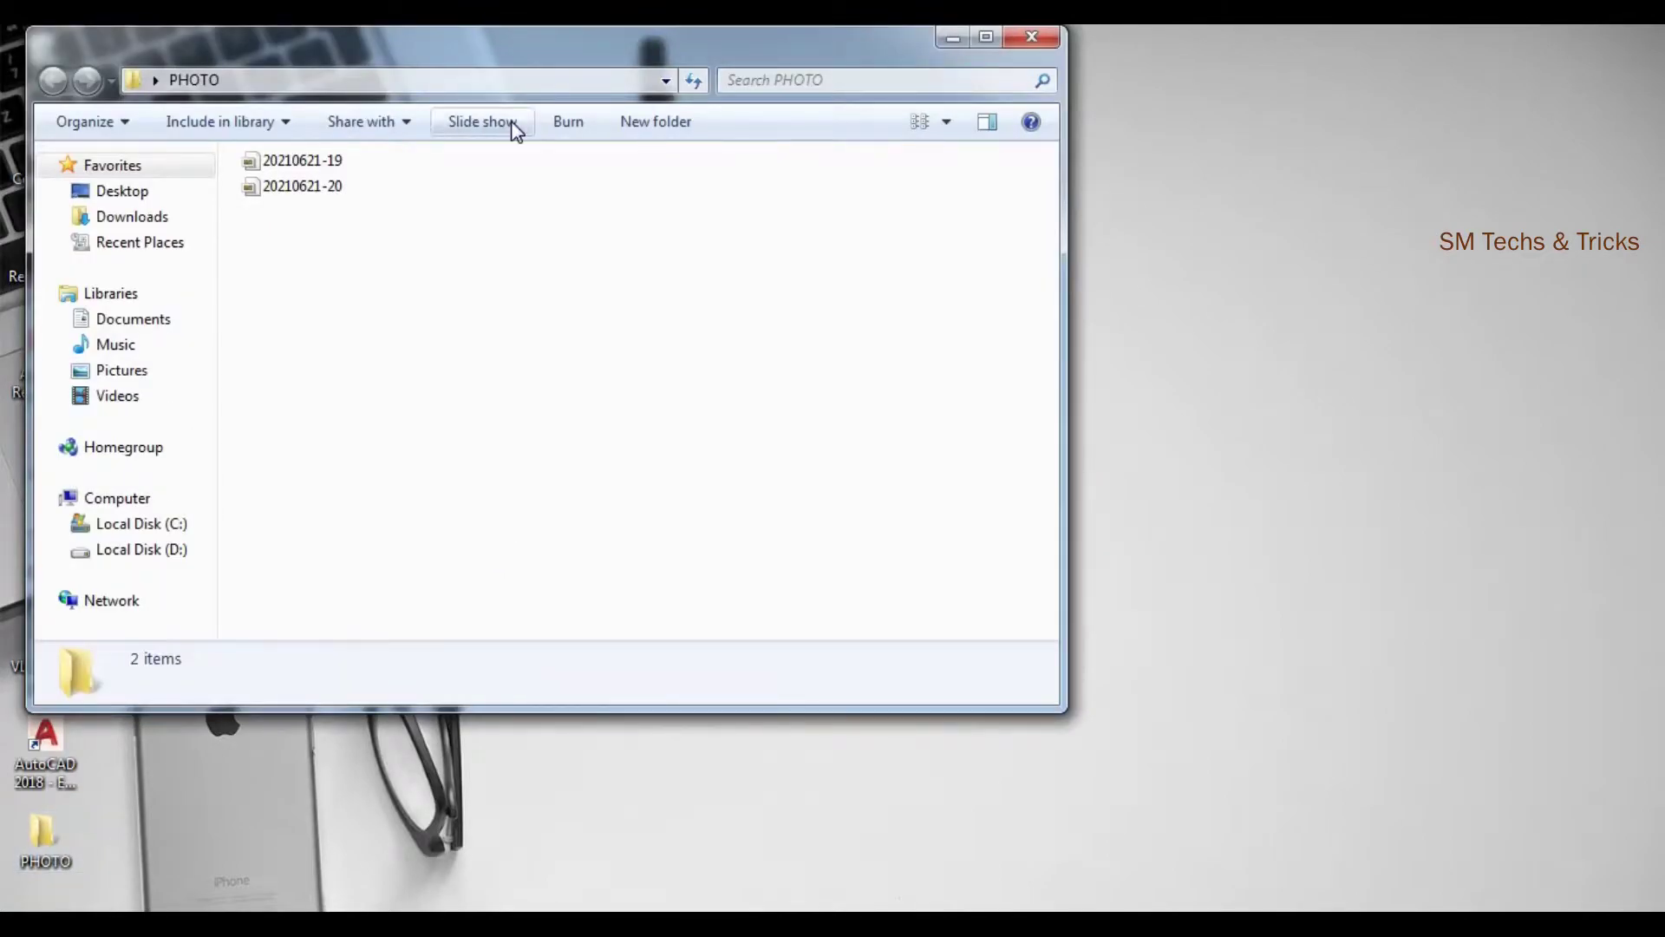
pyautogui.moveTo(581, 48); pyautogui.dragTo(769, 77)
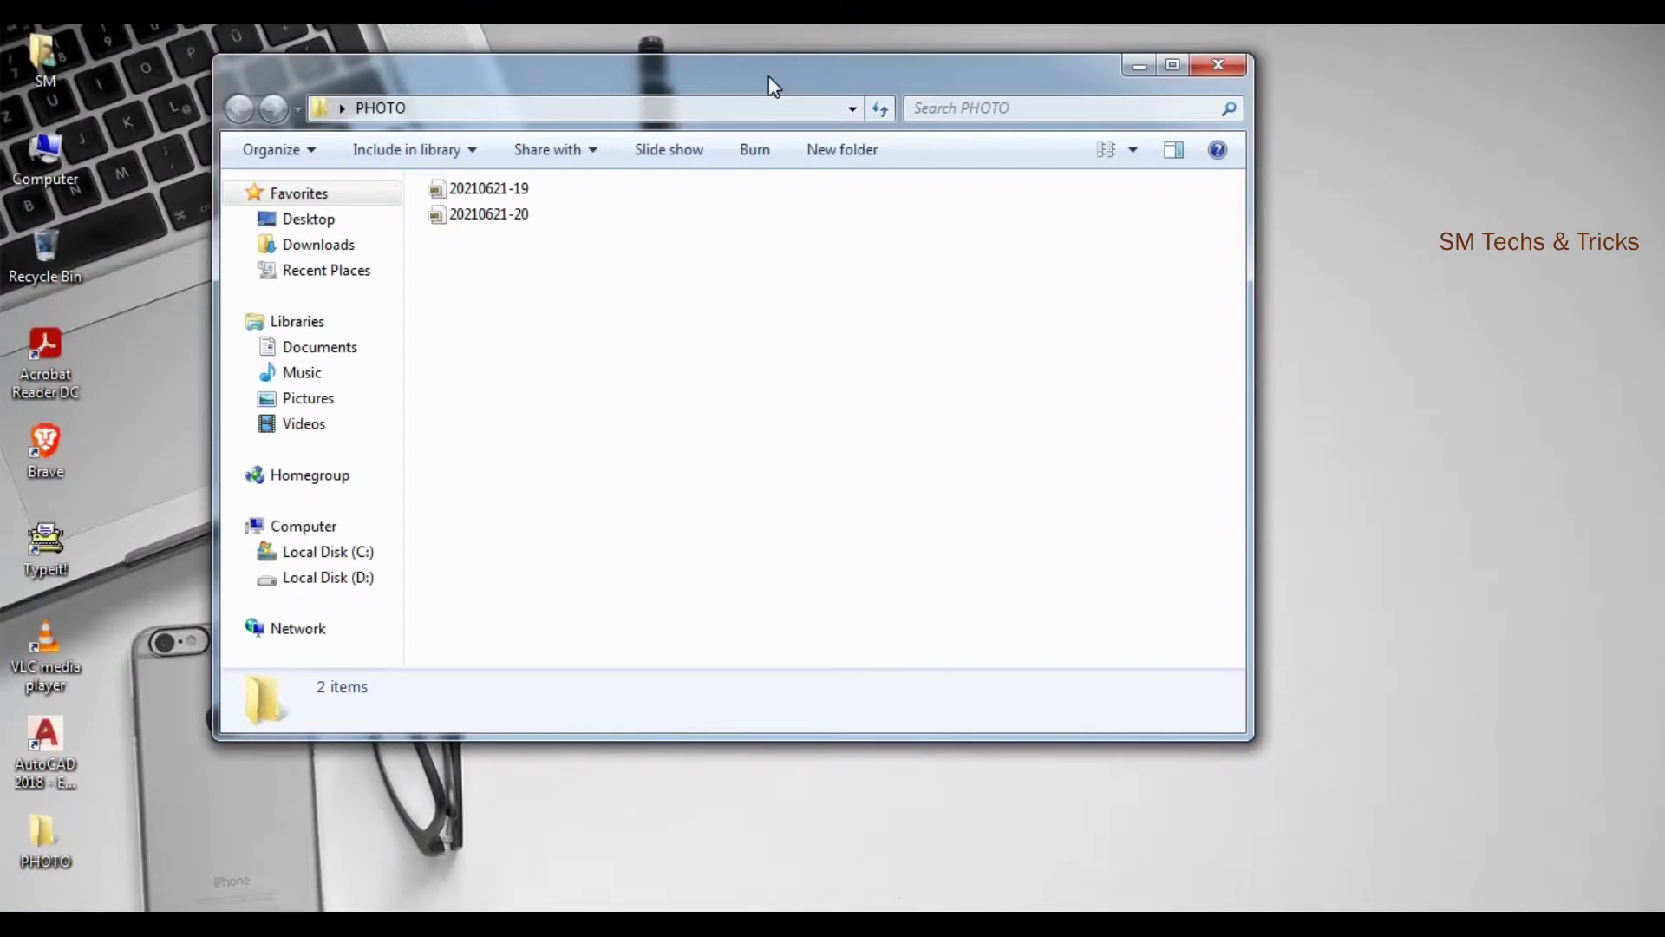
pyautogui.rightClick(510, 198)
pyautogui.click(574, 270)
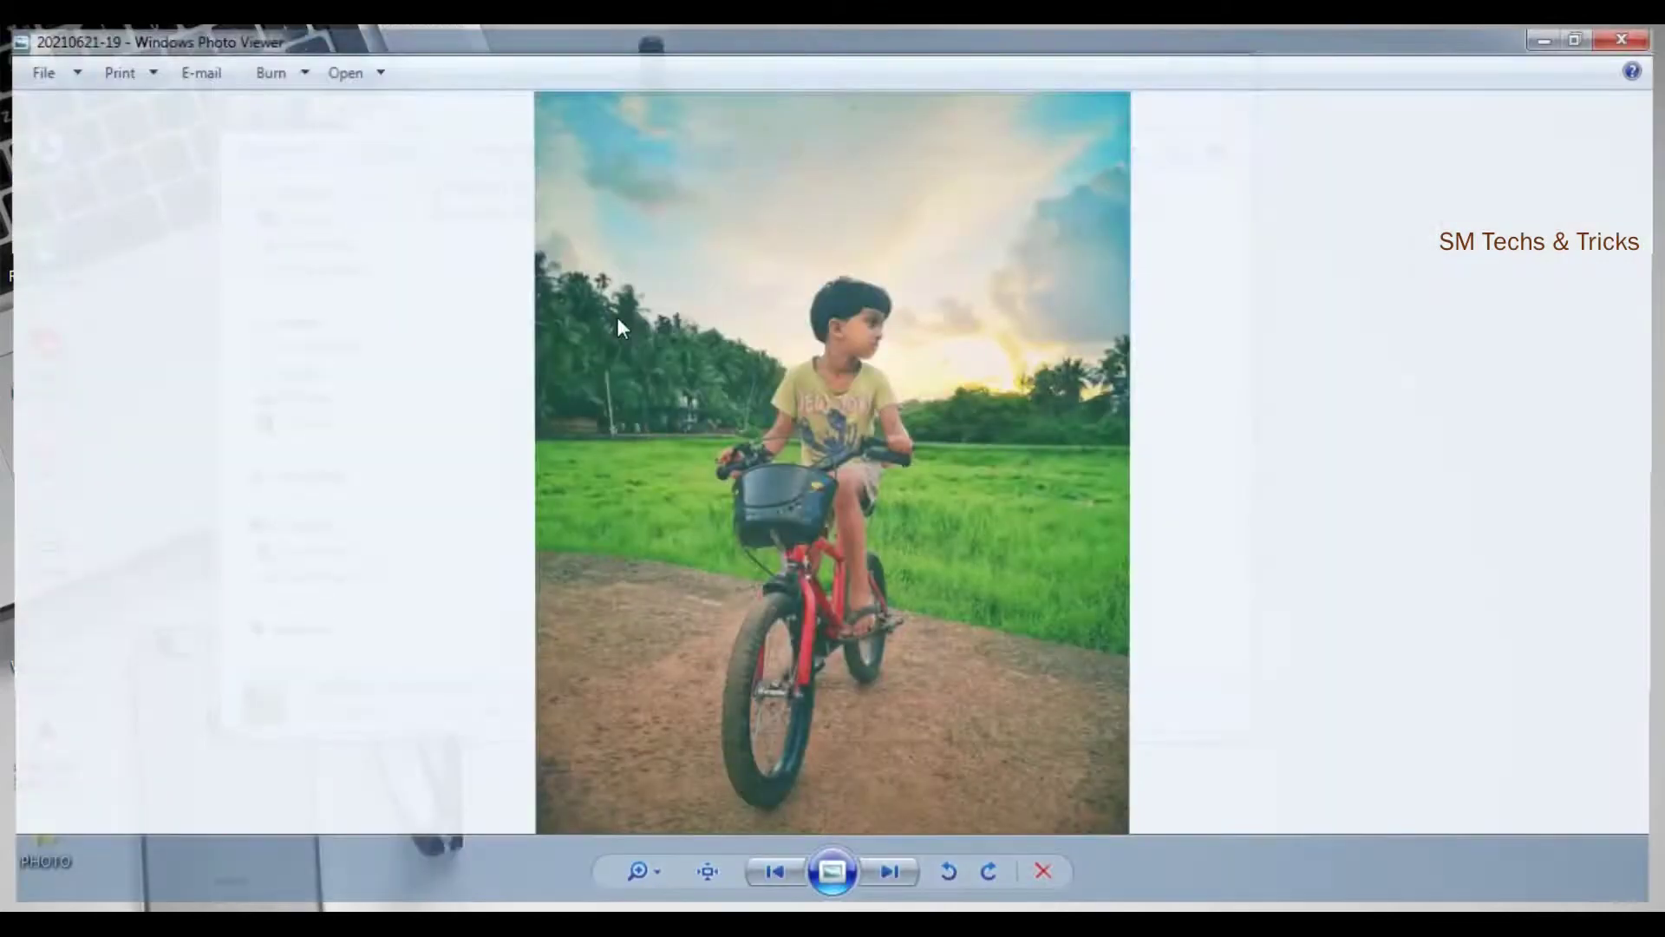
pyautogui.press('Right')
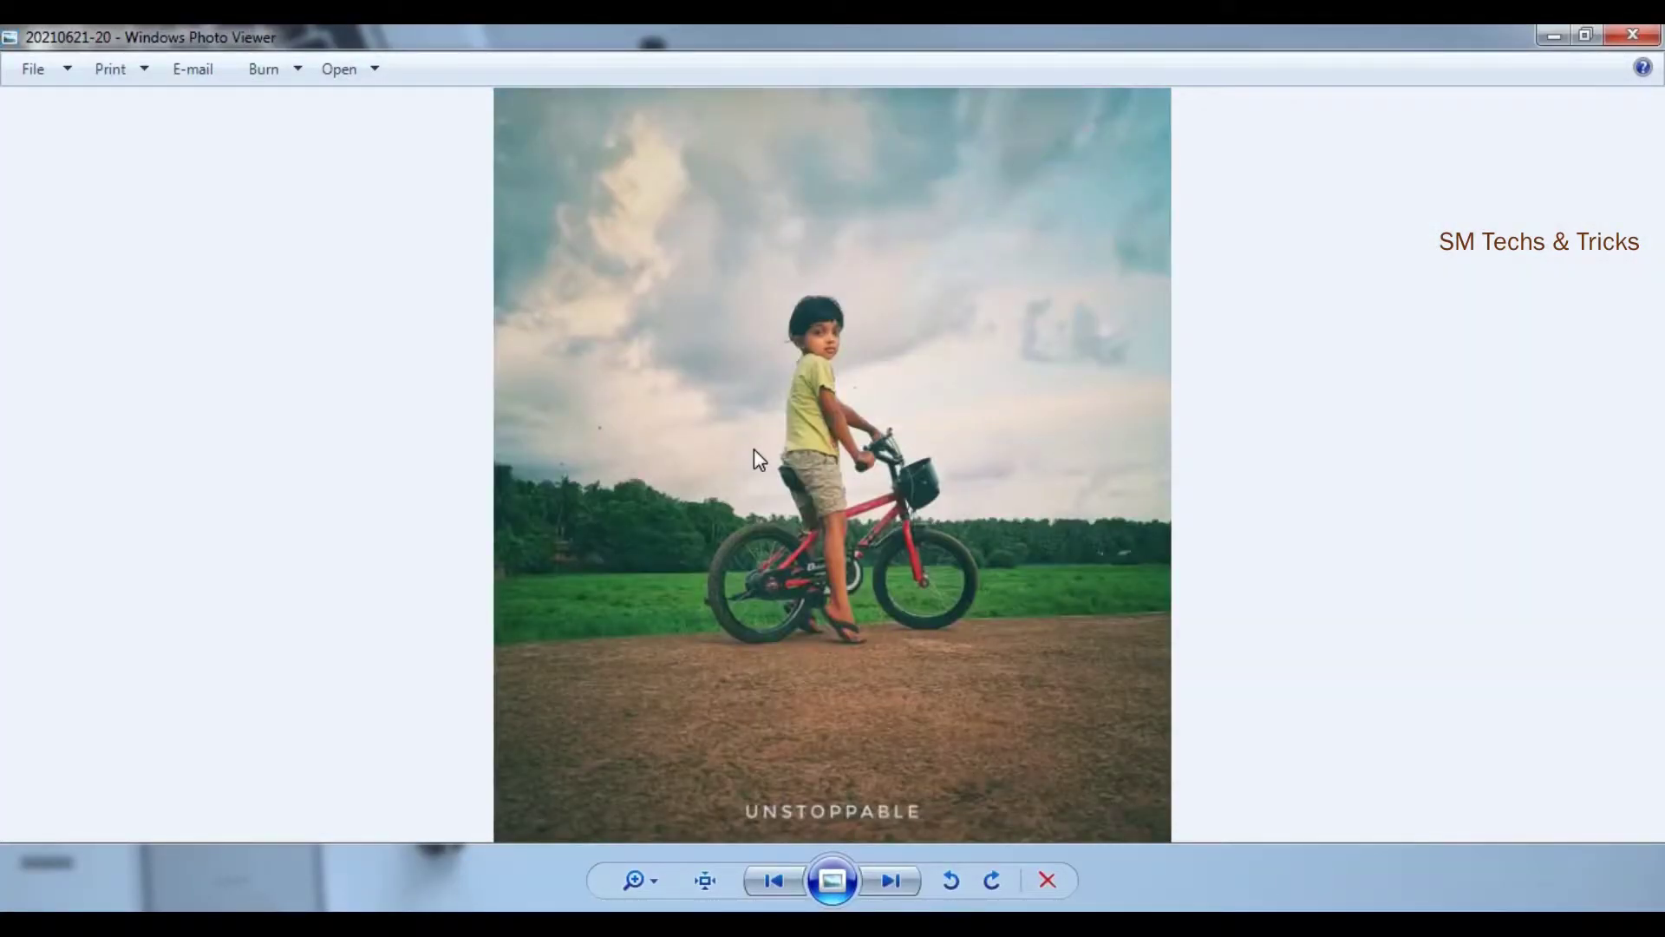
pyautogui.press('Left')
pyautogui.press('Right')
pyautogui.press('Left')
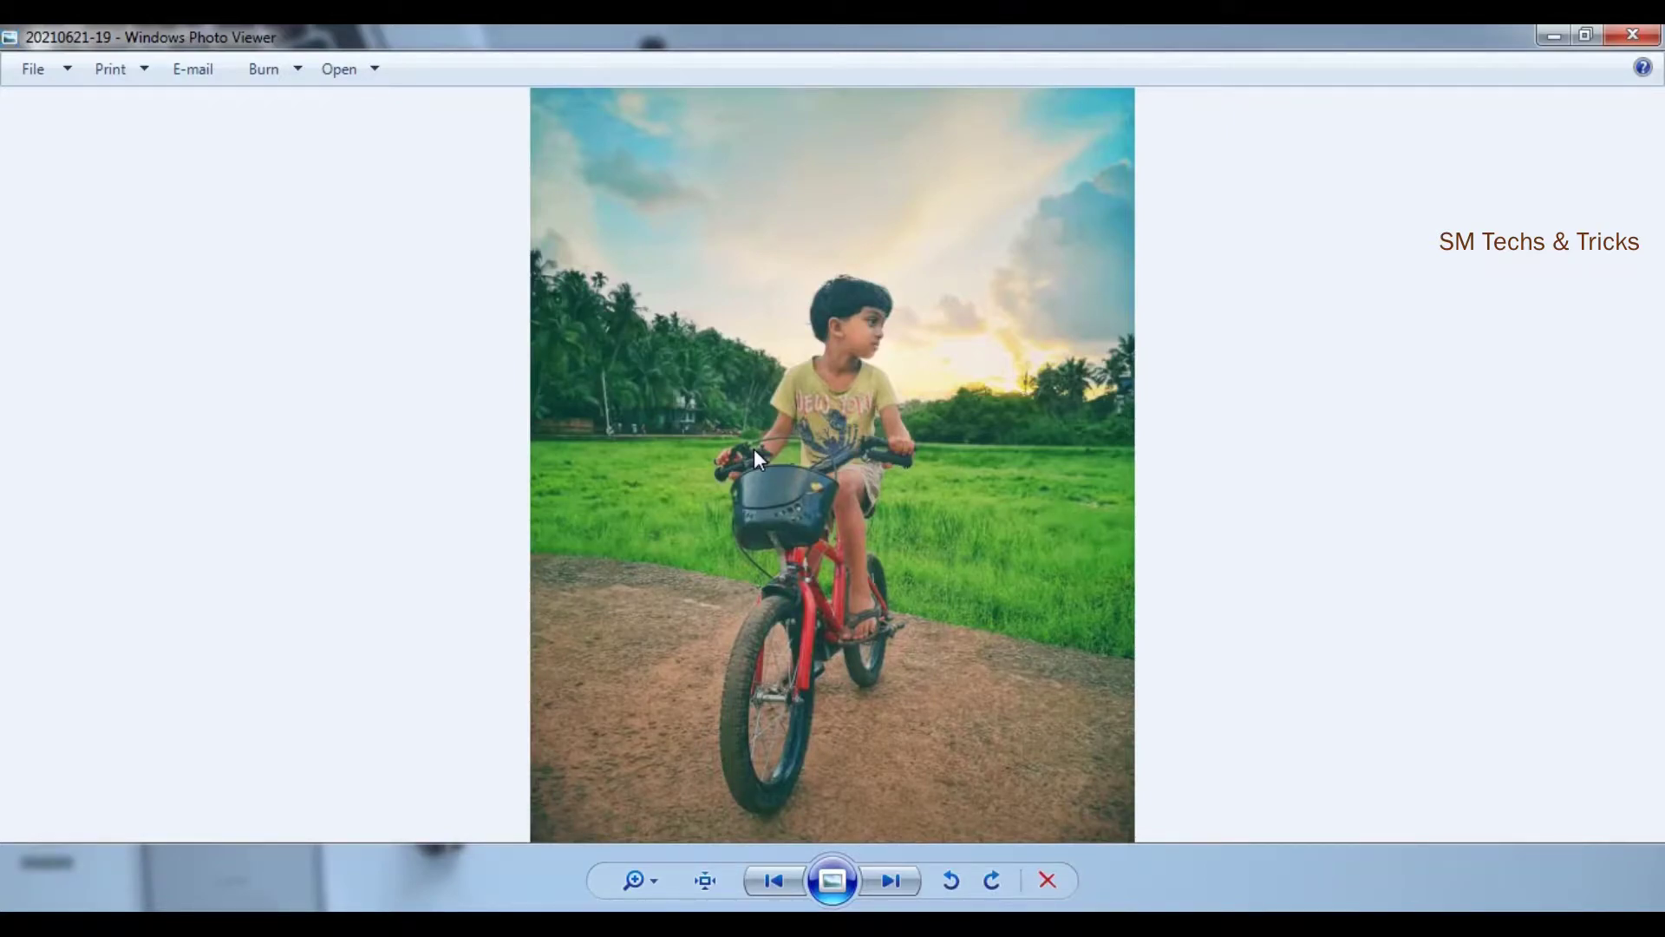
pyautogui.press('Right')
pyautogui.click(1620, 39)
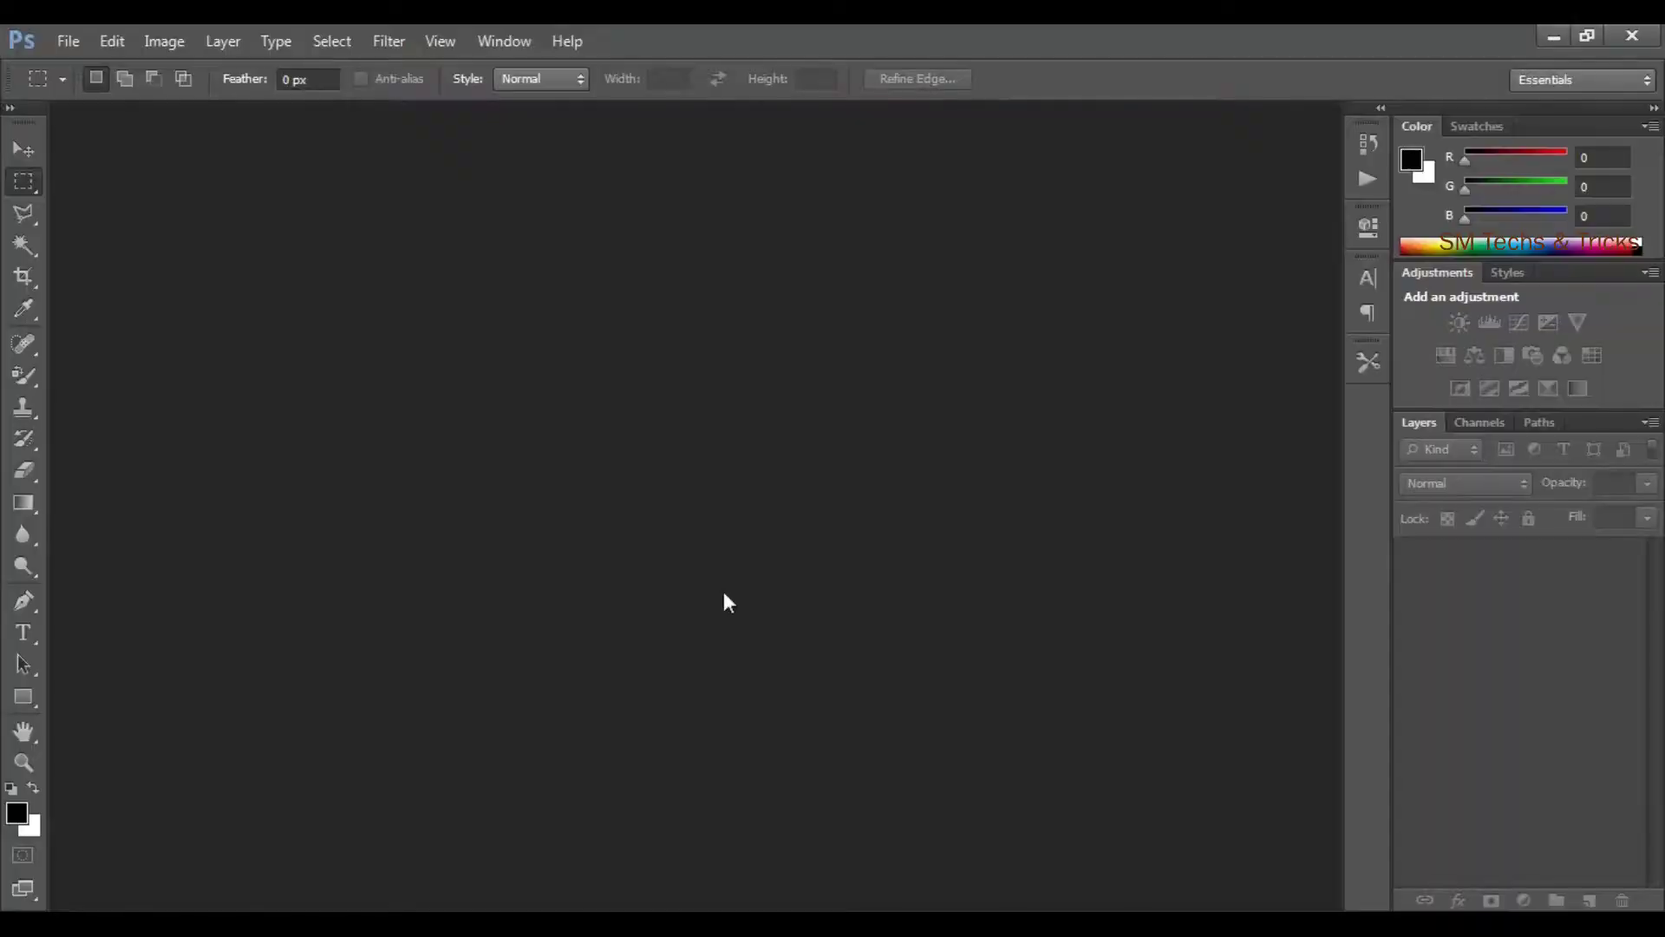
pyautogui.click(72, 41)
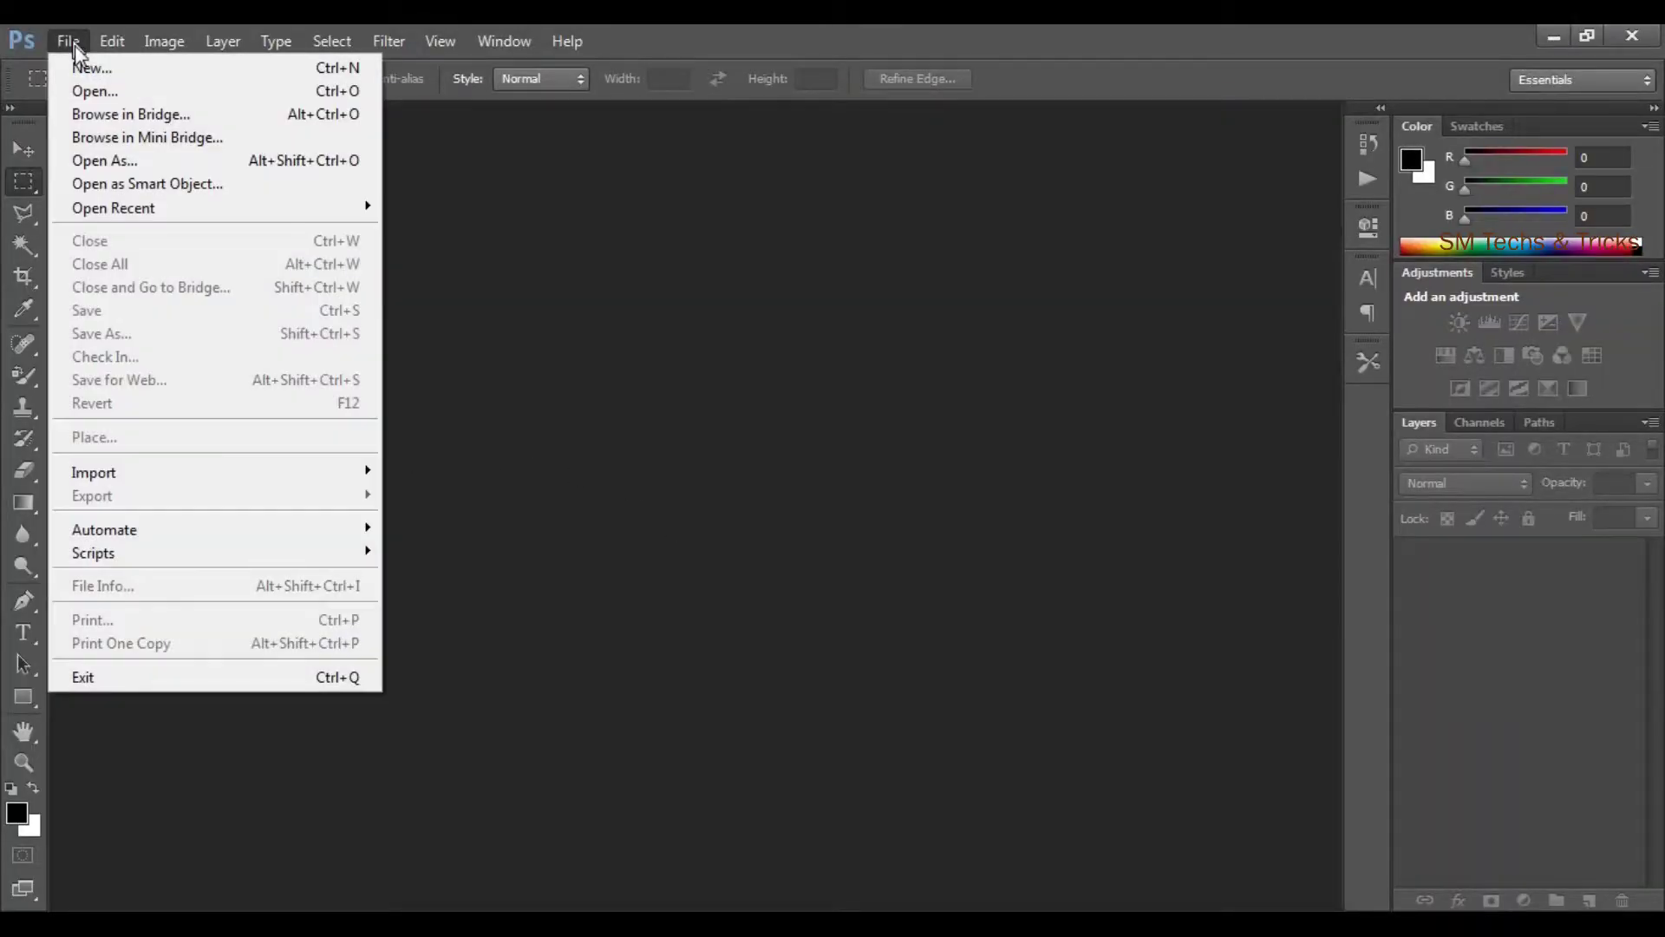
pyautogui.click(81, 90)
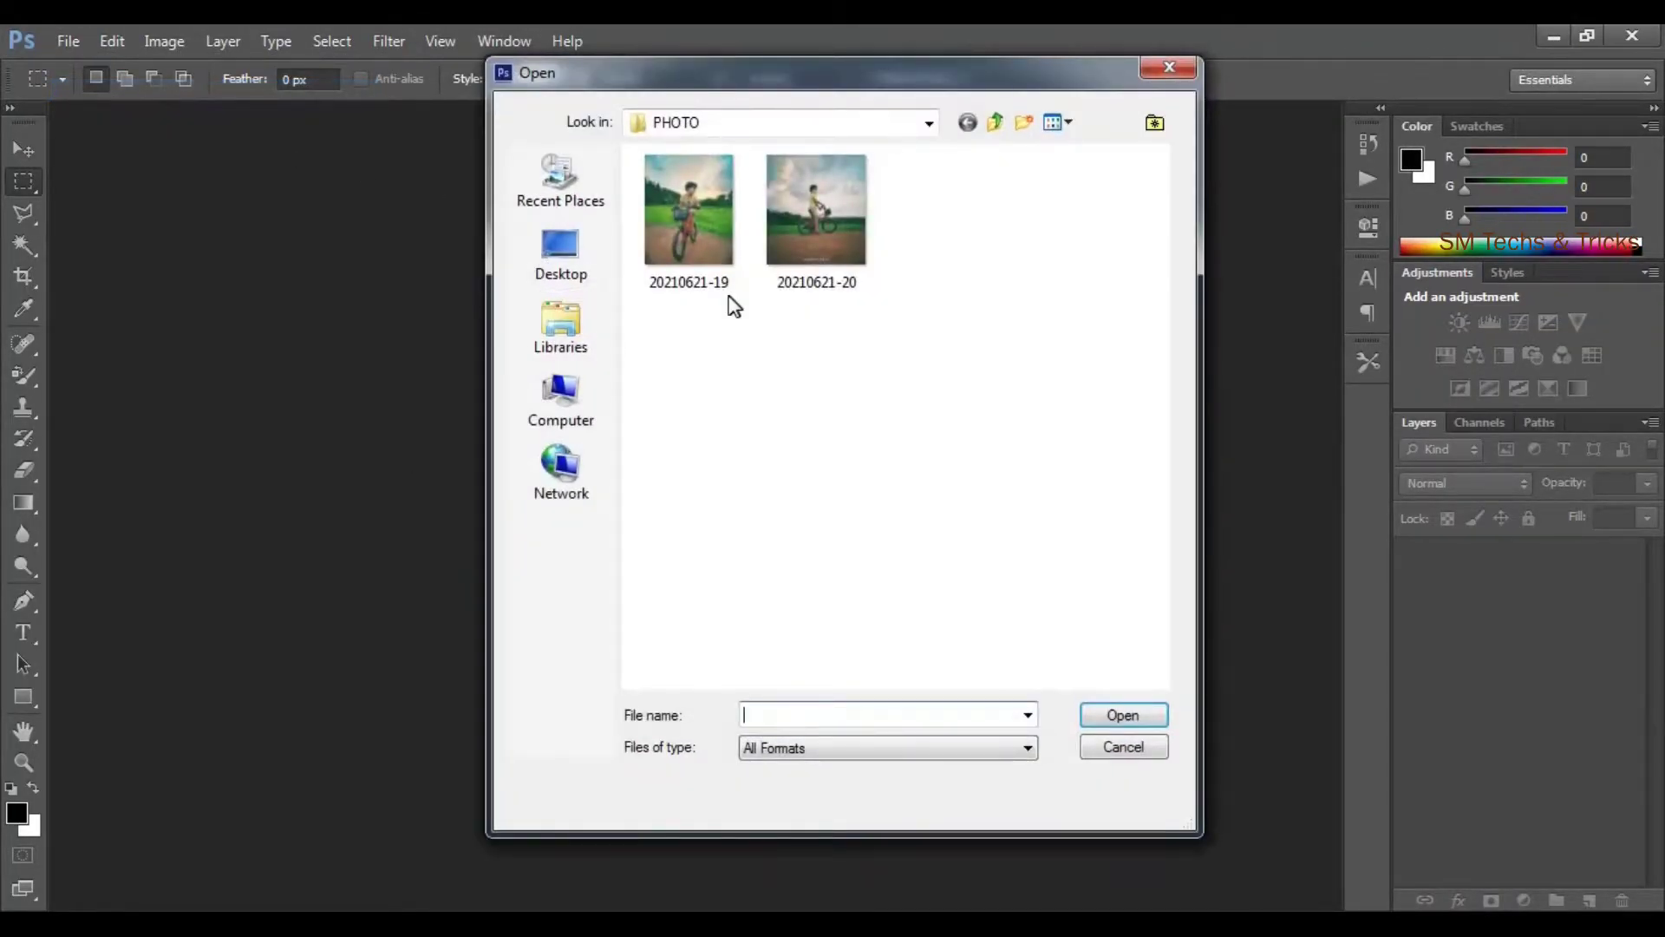
pyautogui.click(706, 257)
pyautogui.click(1153, 719)
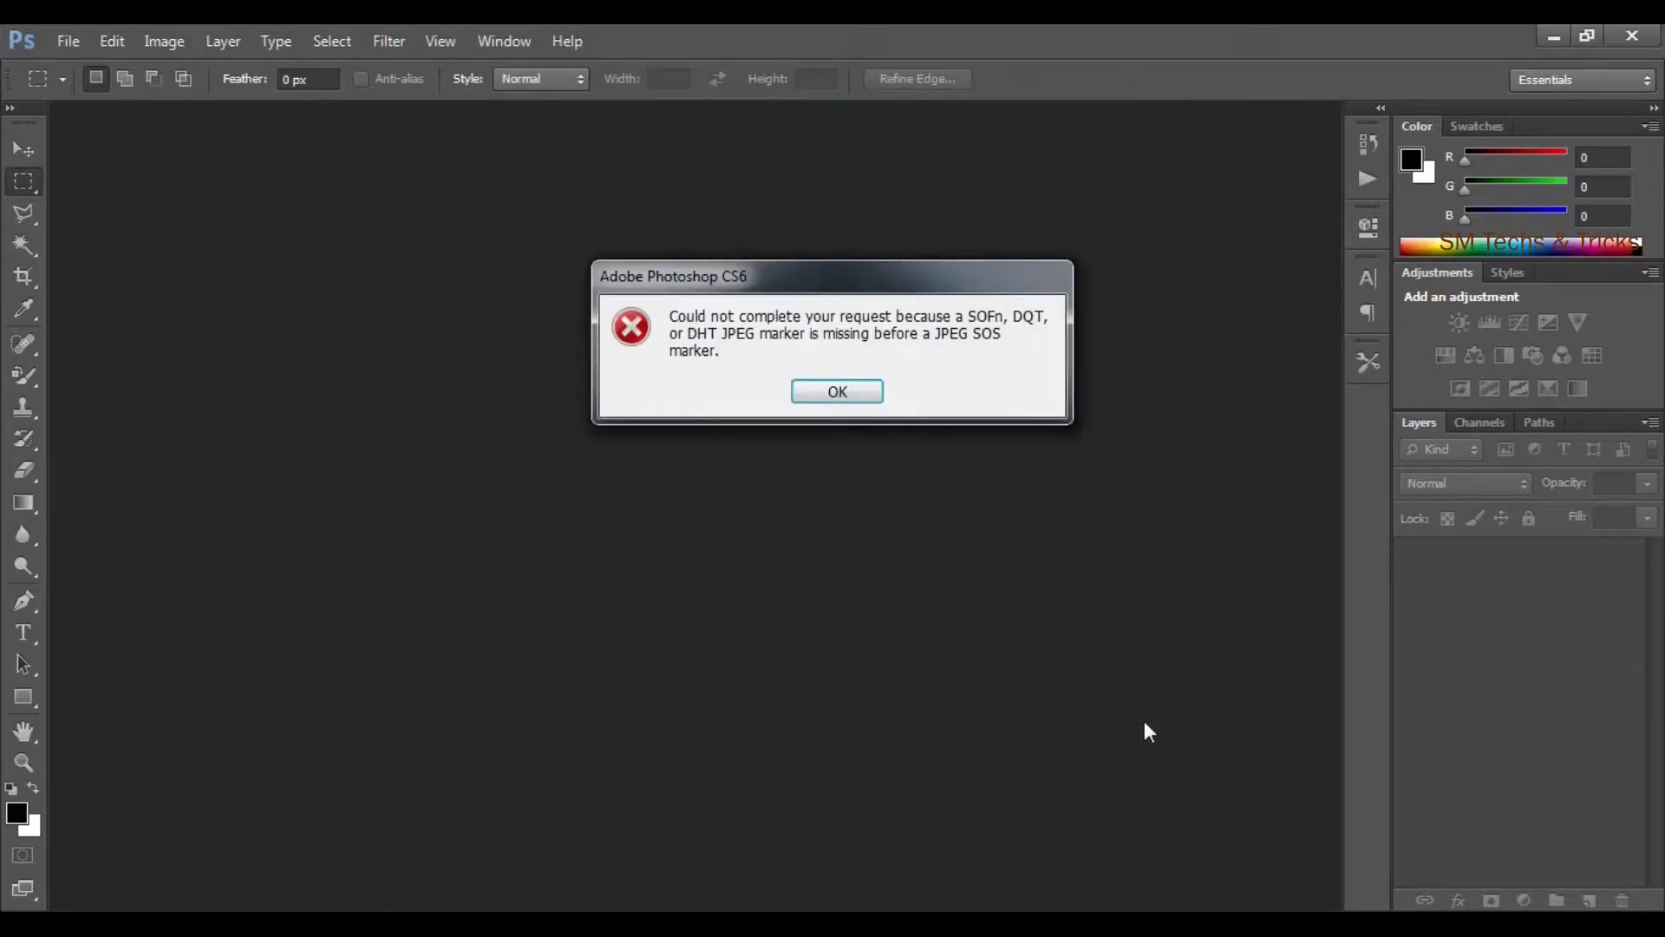
pyautogui.moveTo(855, 285); pyautogui.dragTo(812, 308)
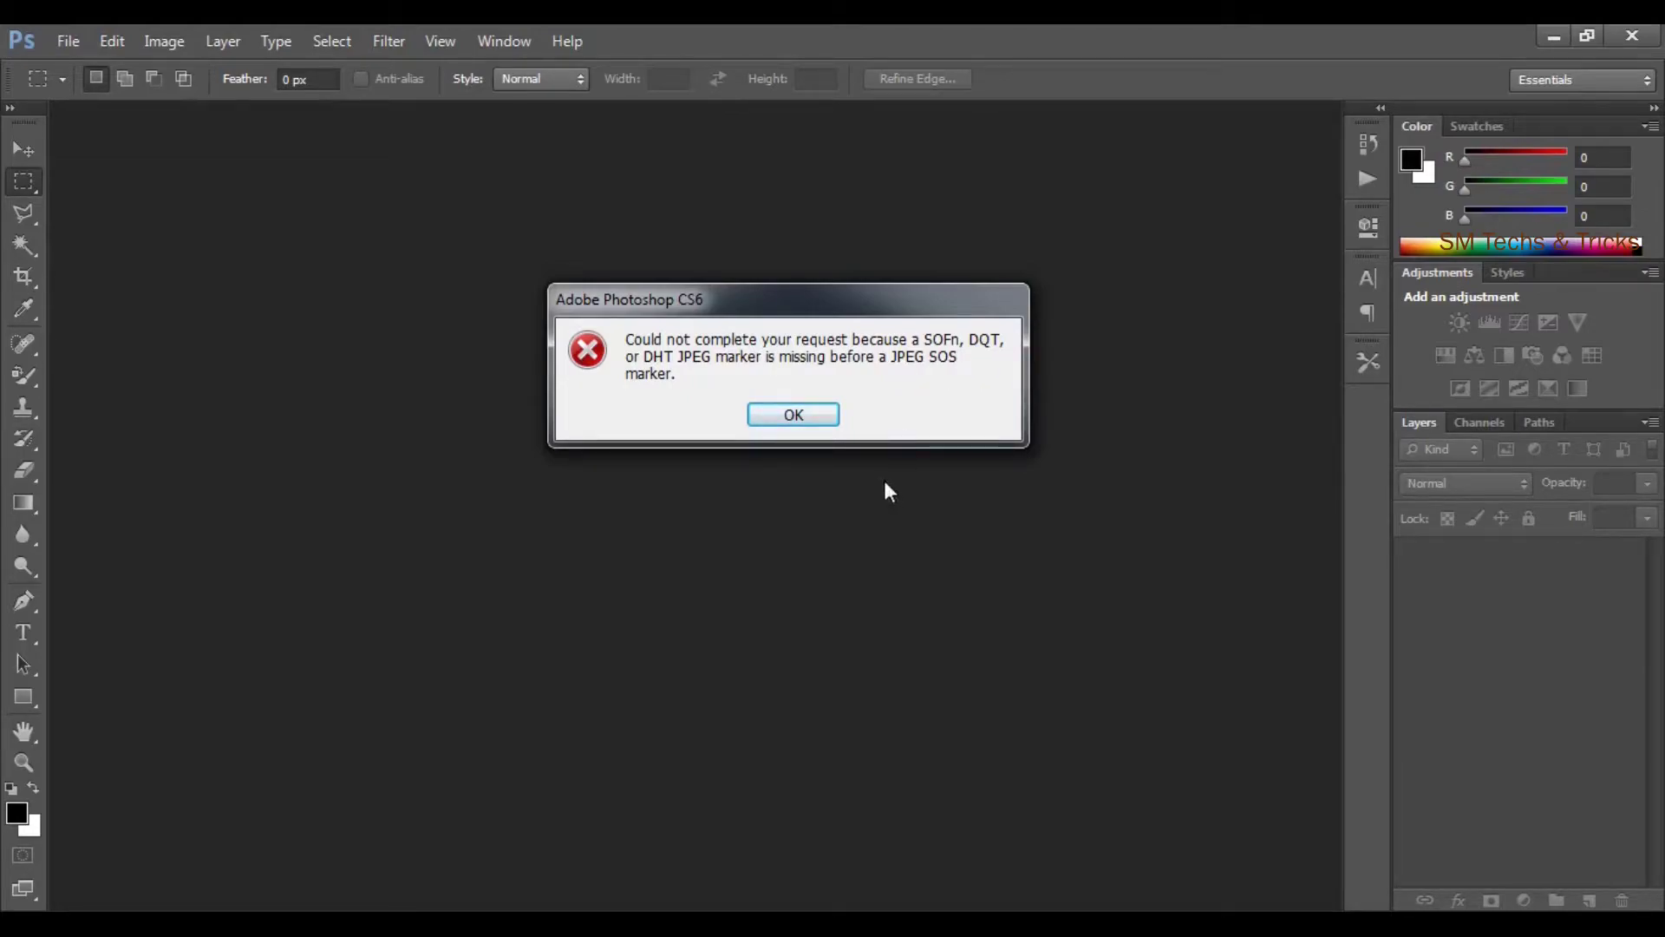
pyautogui.click(817, 417)
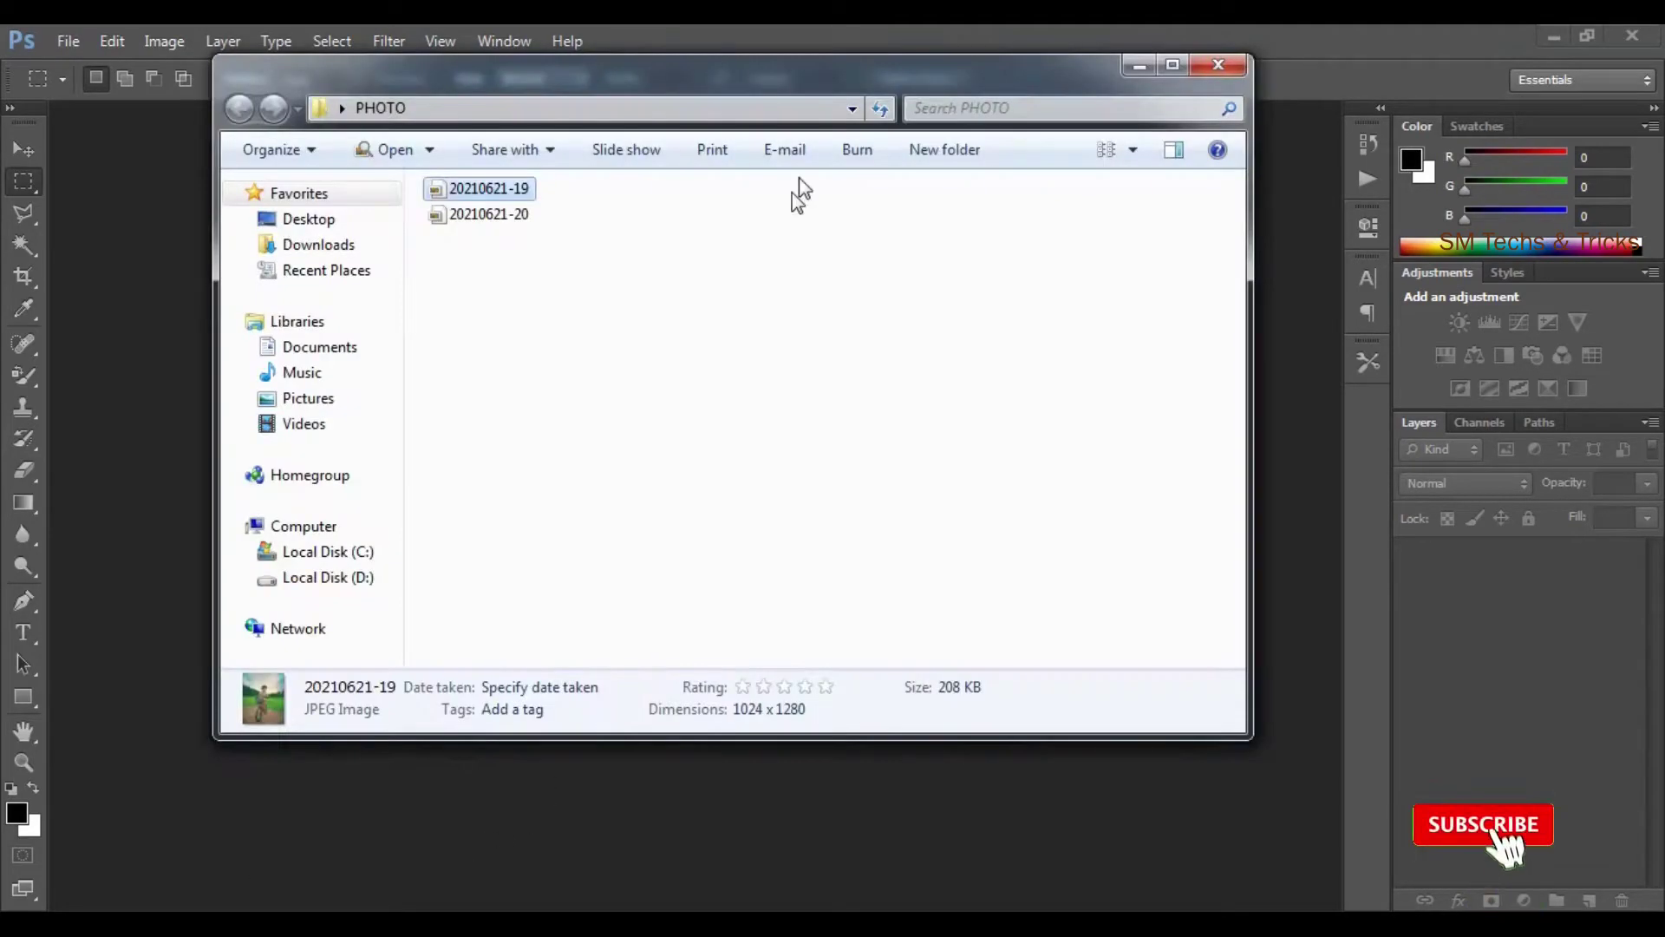
pyautogui.moveTo(848, 95); pyautogui.dragTo(1181, 143)
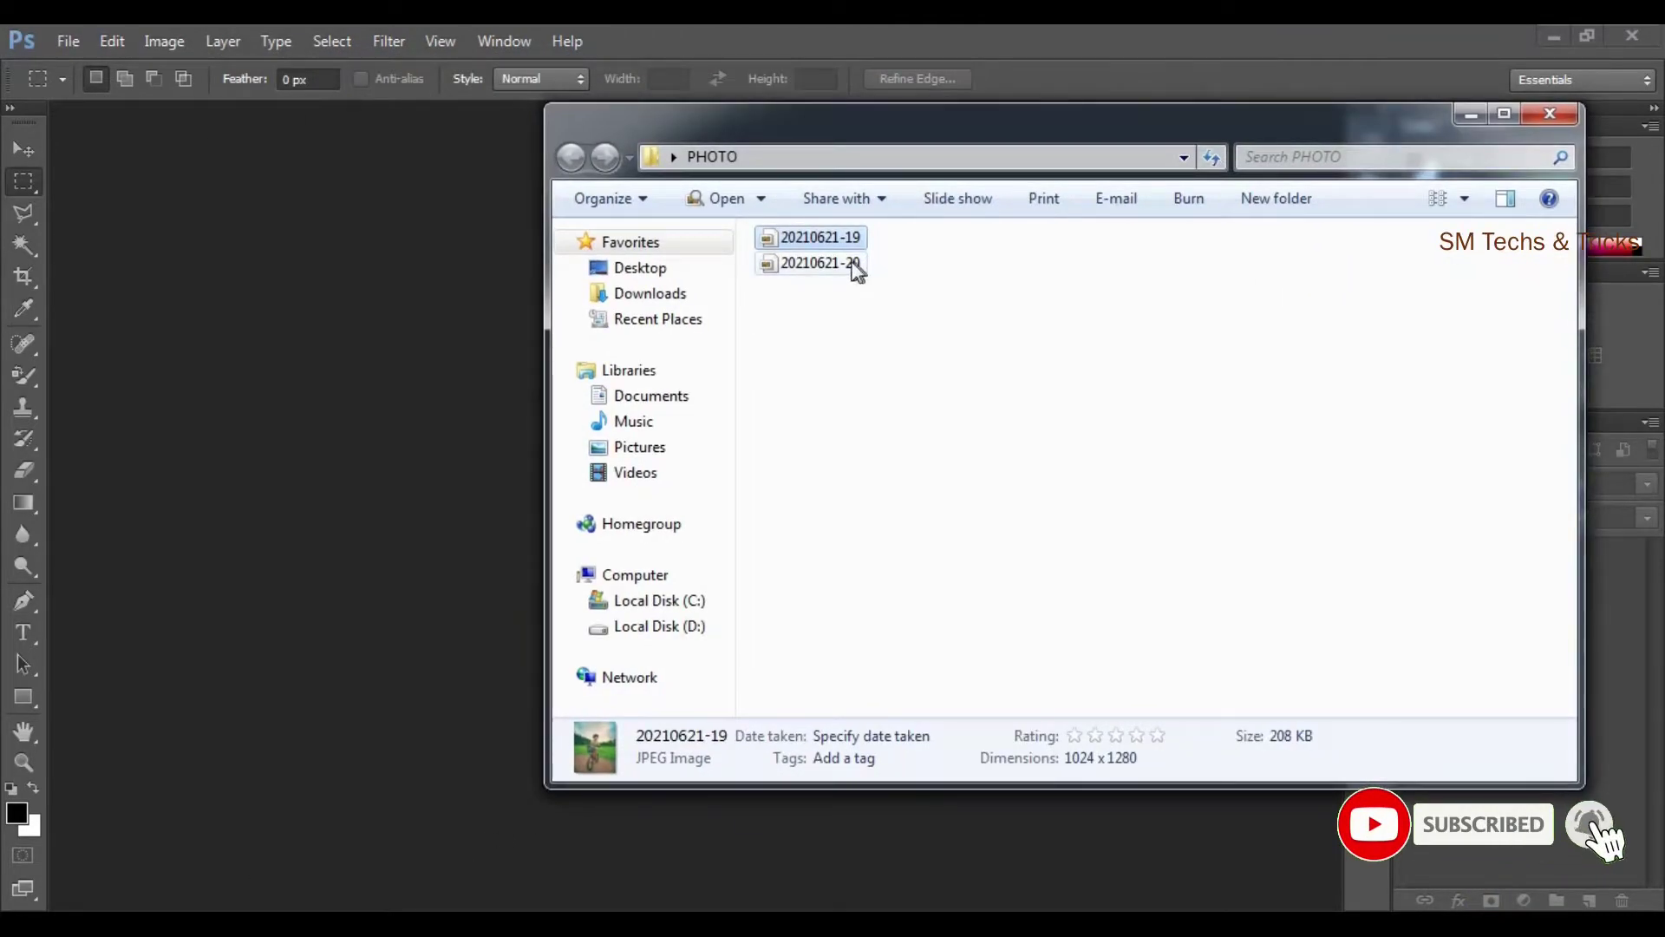
pyautogui.moveTo(856, 268); pyautogui.dragTo(352, 455)
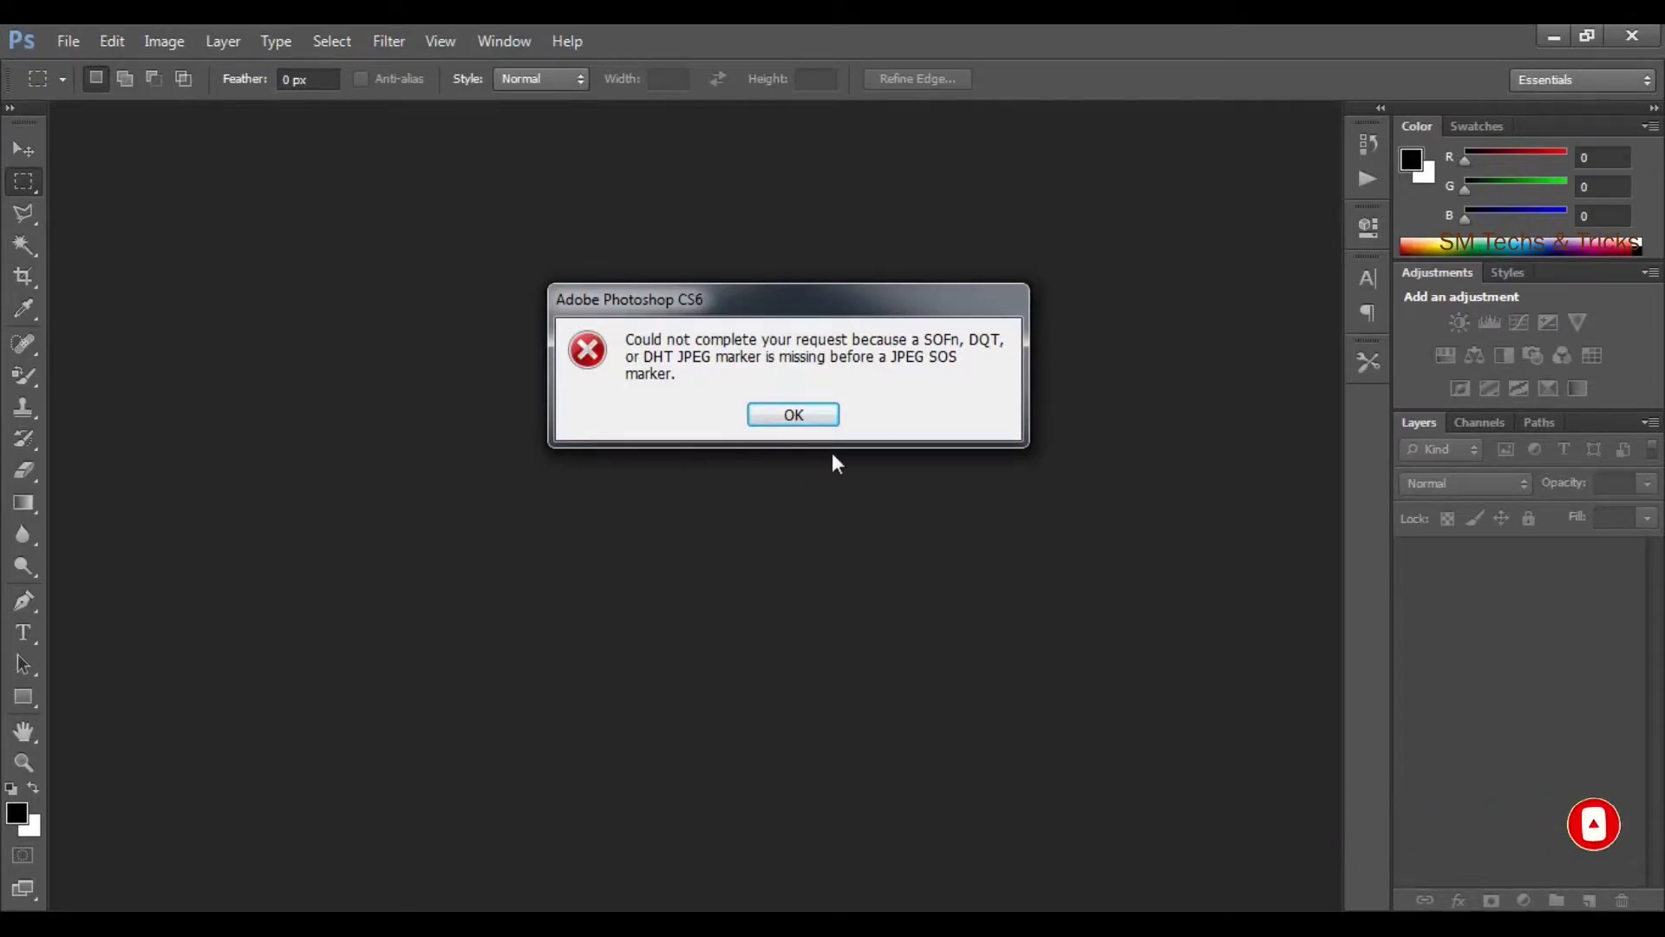
pyautogui.click(817, 419)
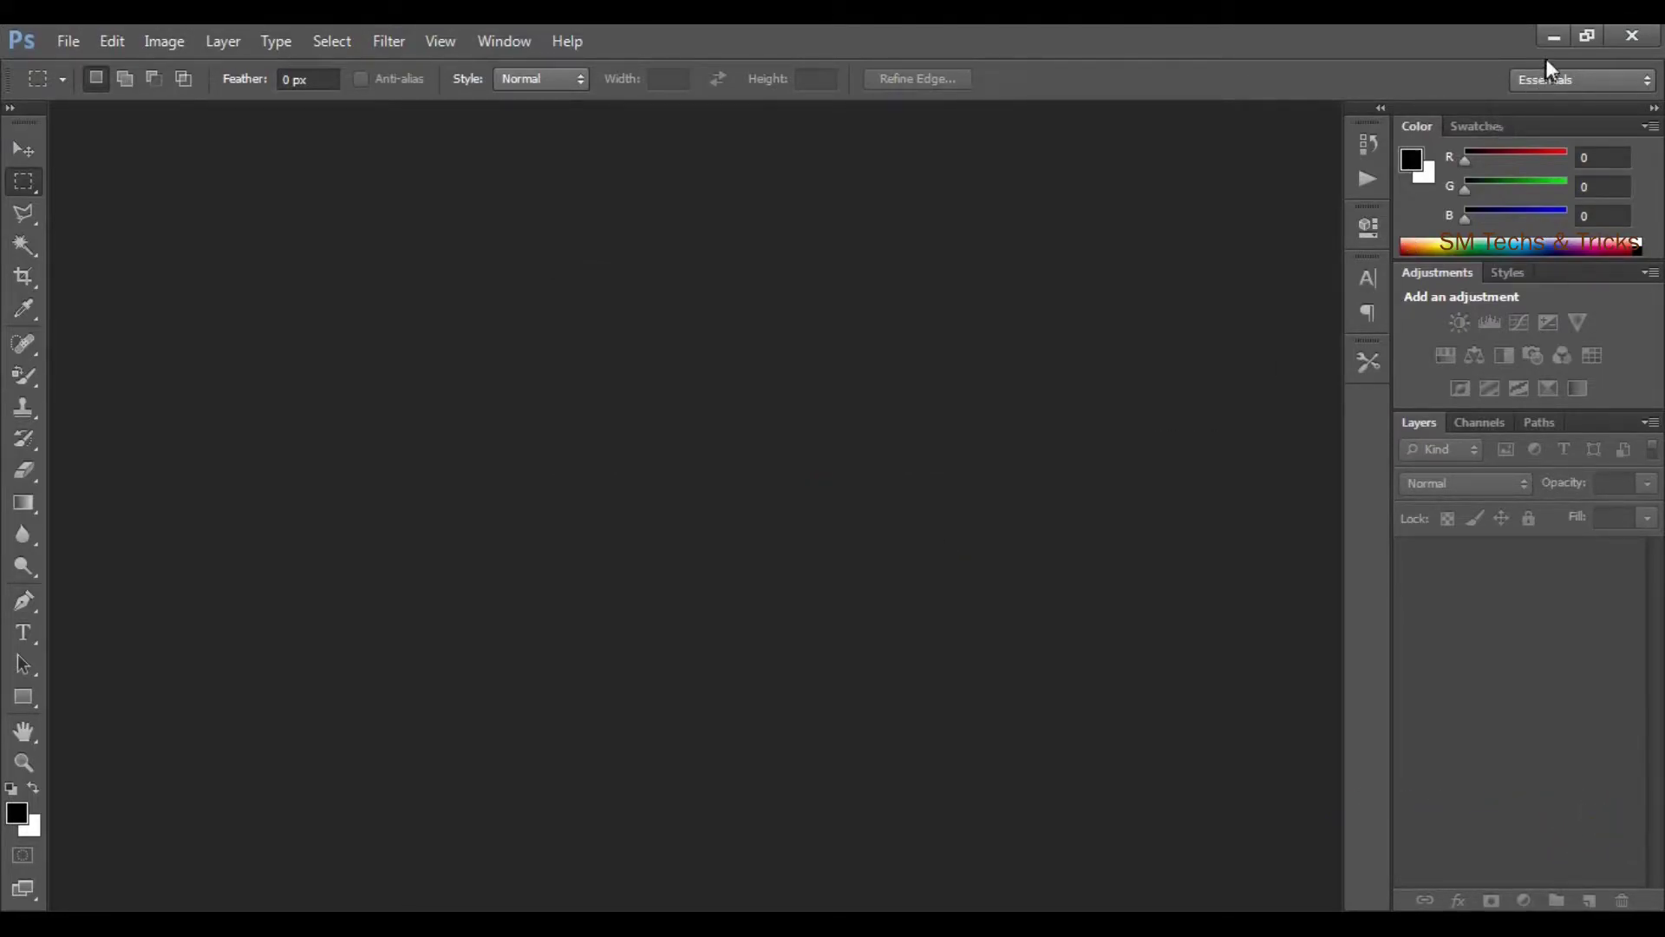
pyautogui.click(1554, 33)
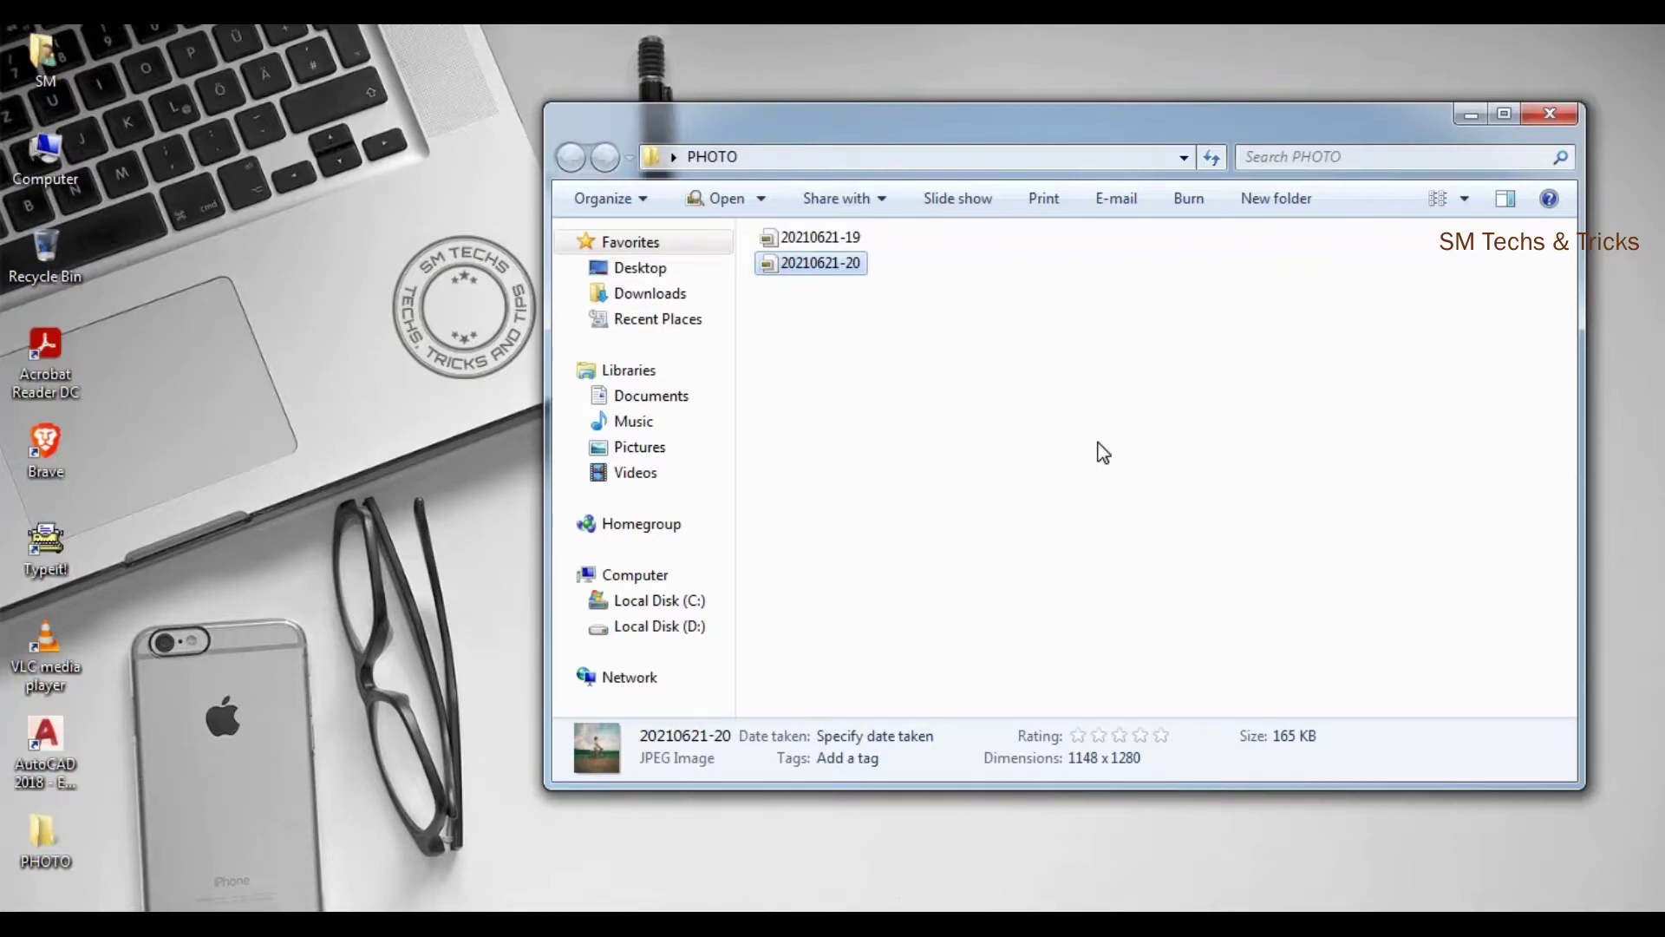
pyautogui.click(1102, 451)
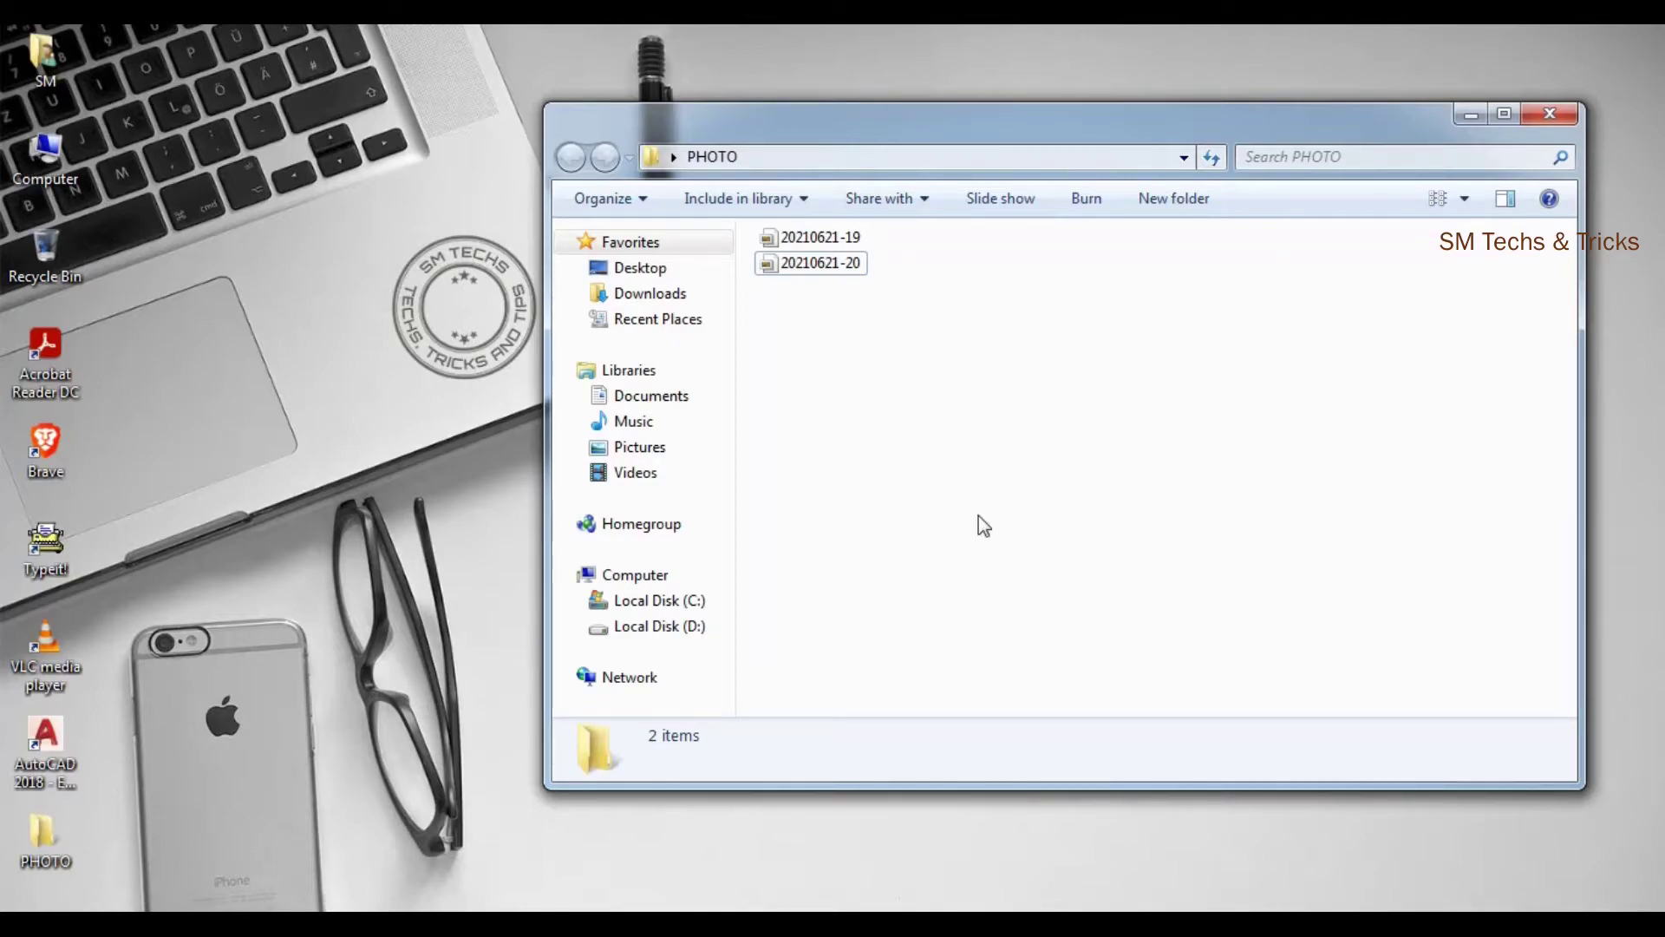
pyautogui.click(836, 242)
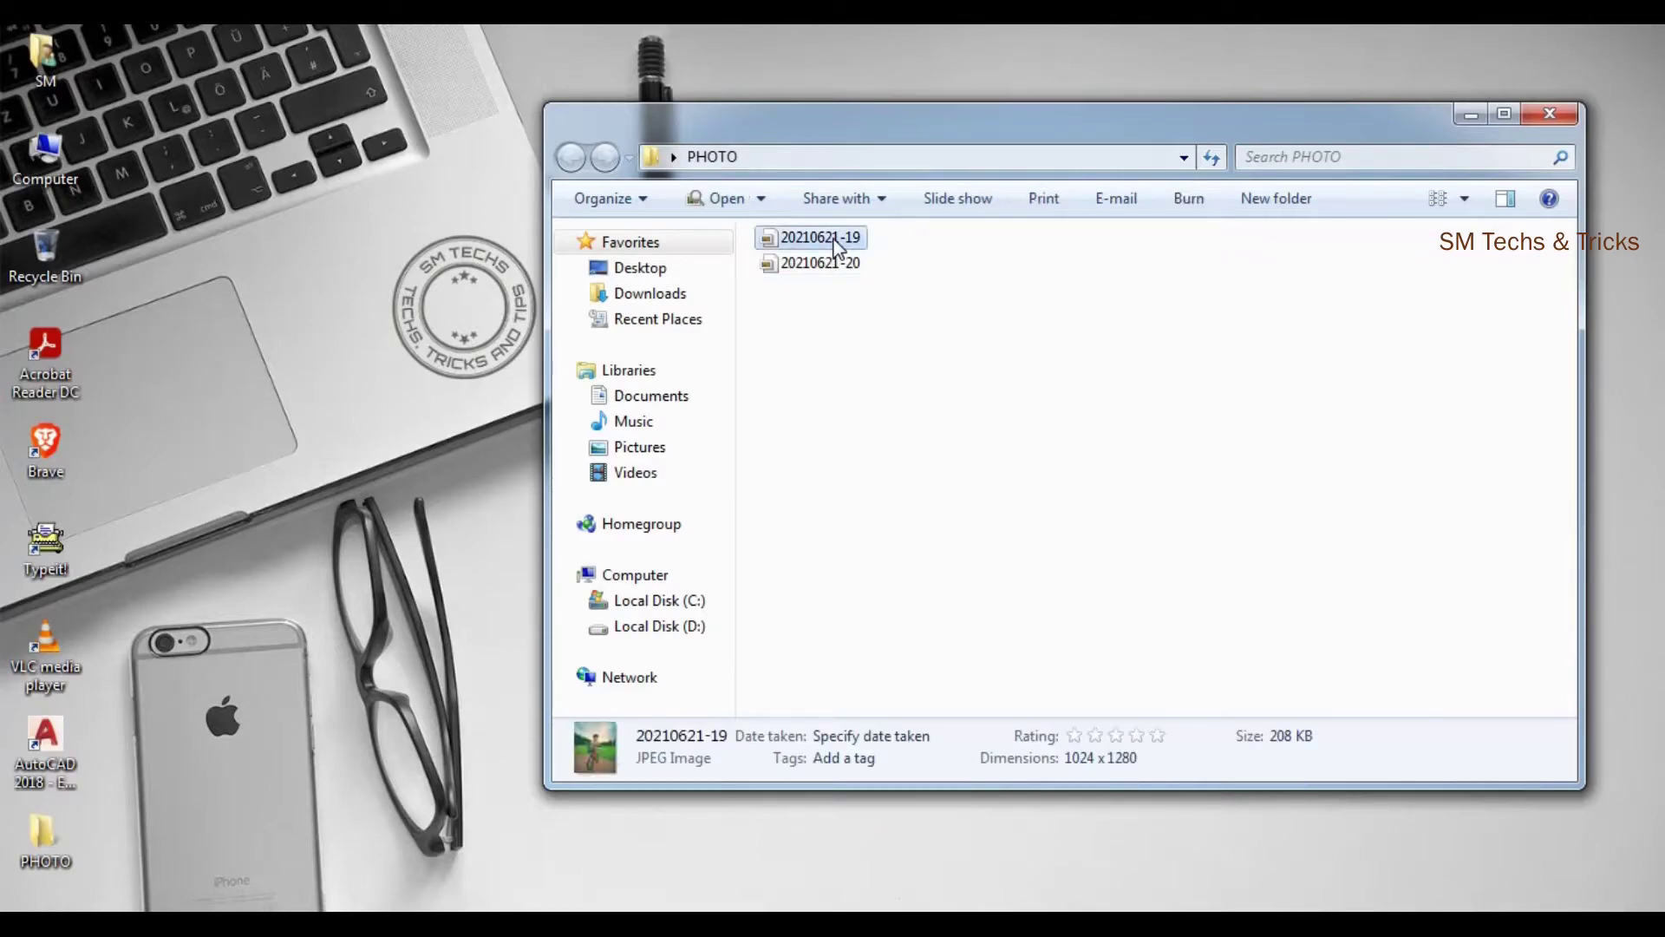
pyautogui.click(863, 267)
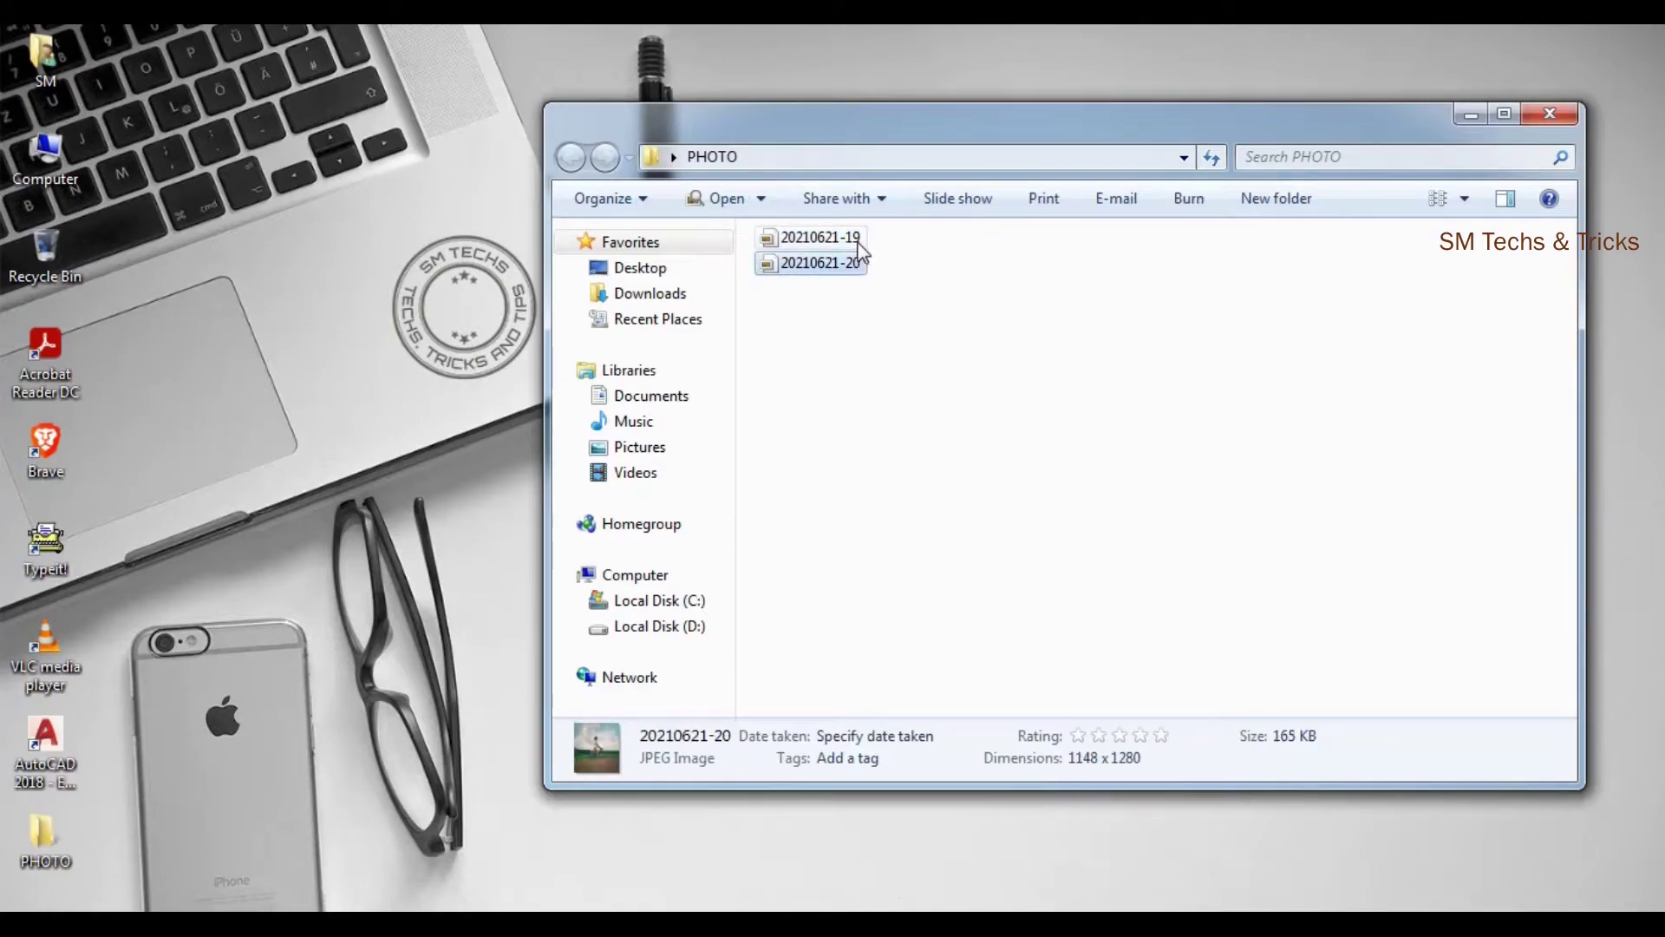
pyautogui.rightClick(859, 259)
pyautogui.click(928, 268)
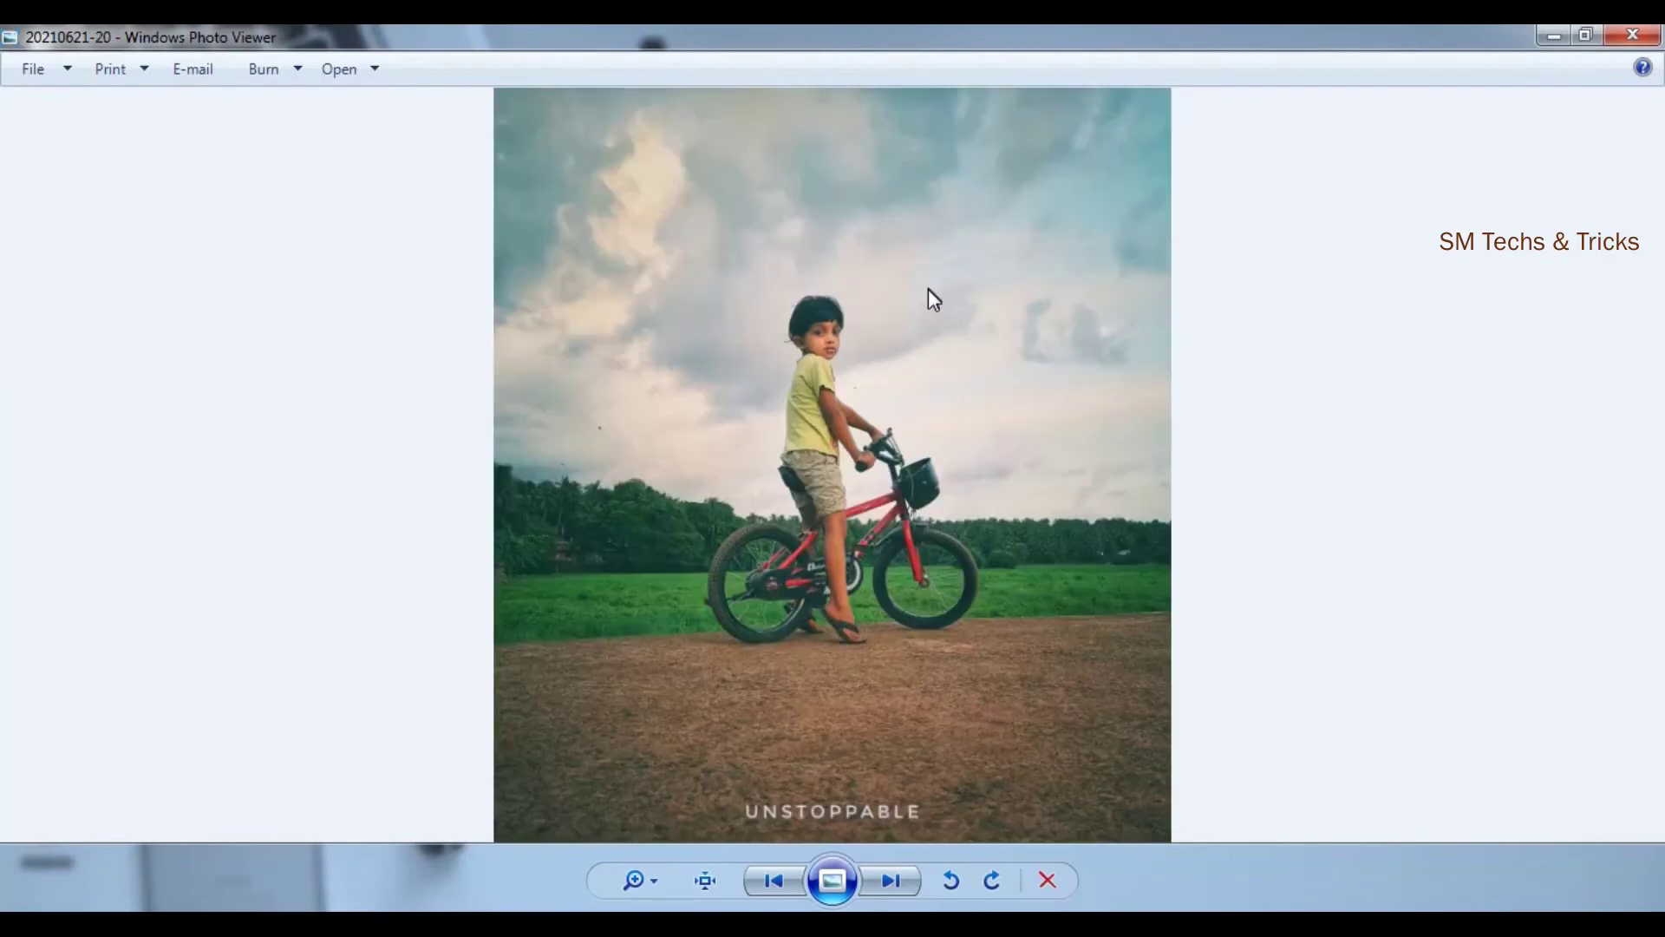
pyautogui.press('Left')
pyautogui.click(1632, 35)
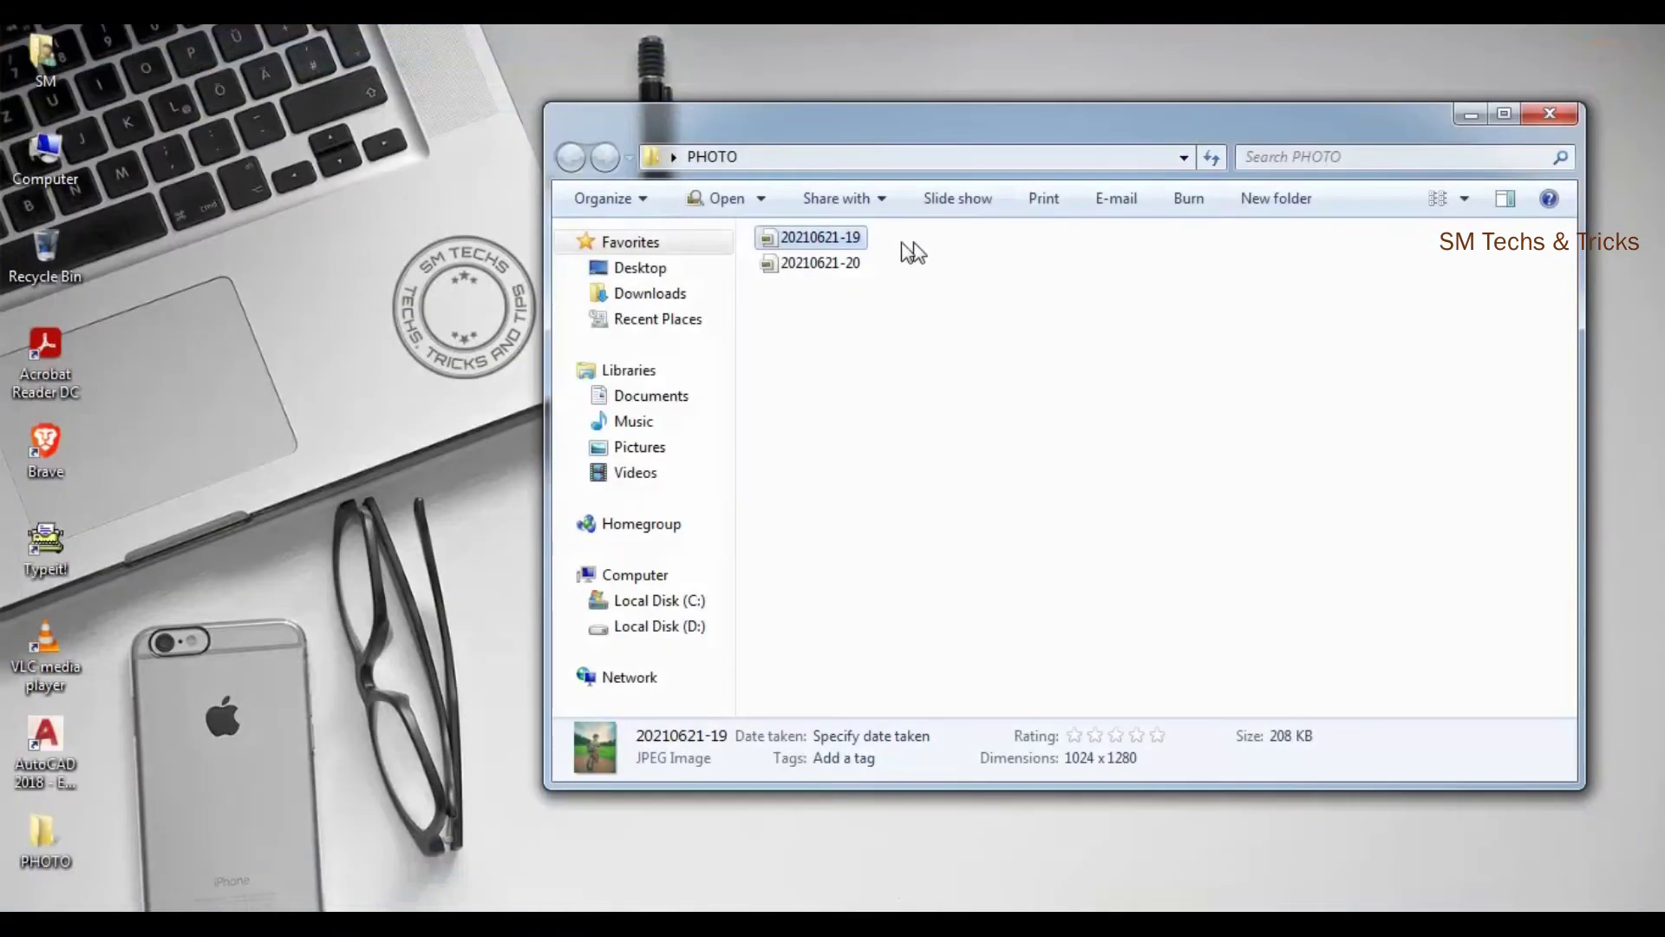
pyautogui.rightClick(824, 245)
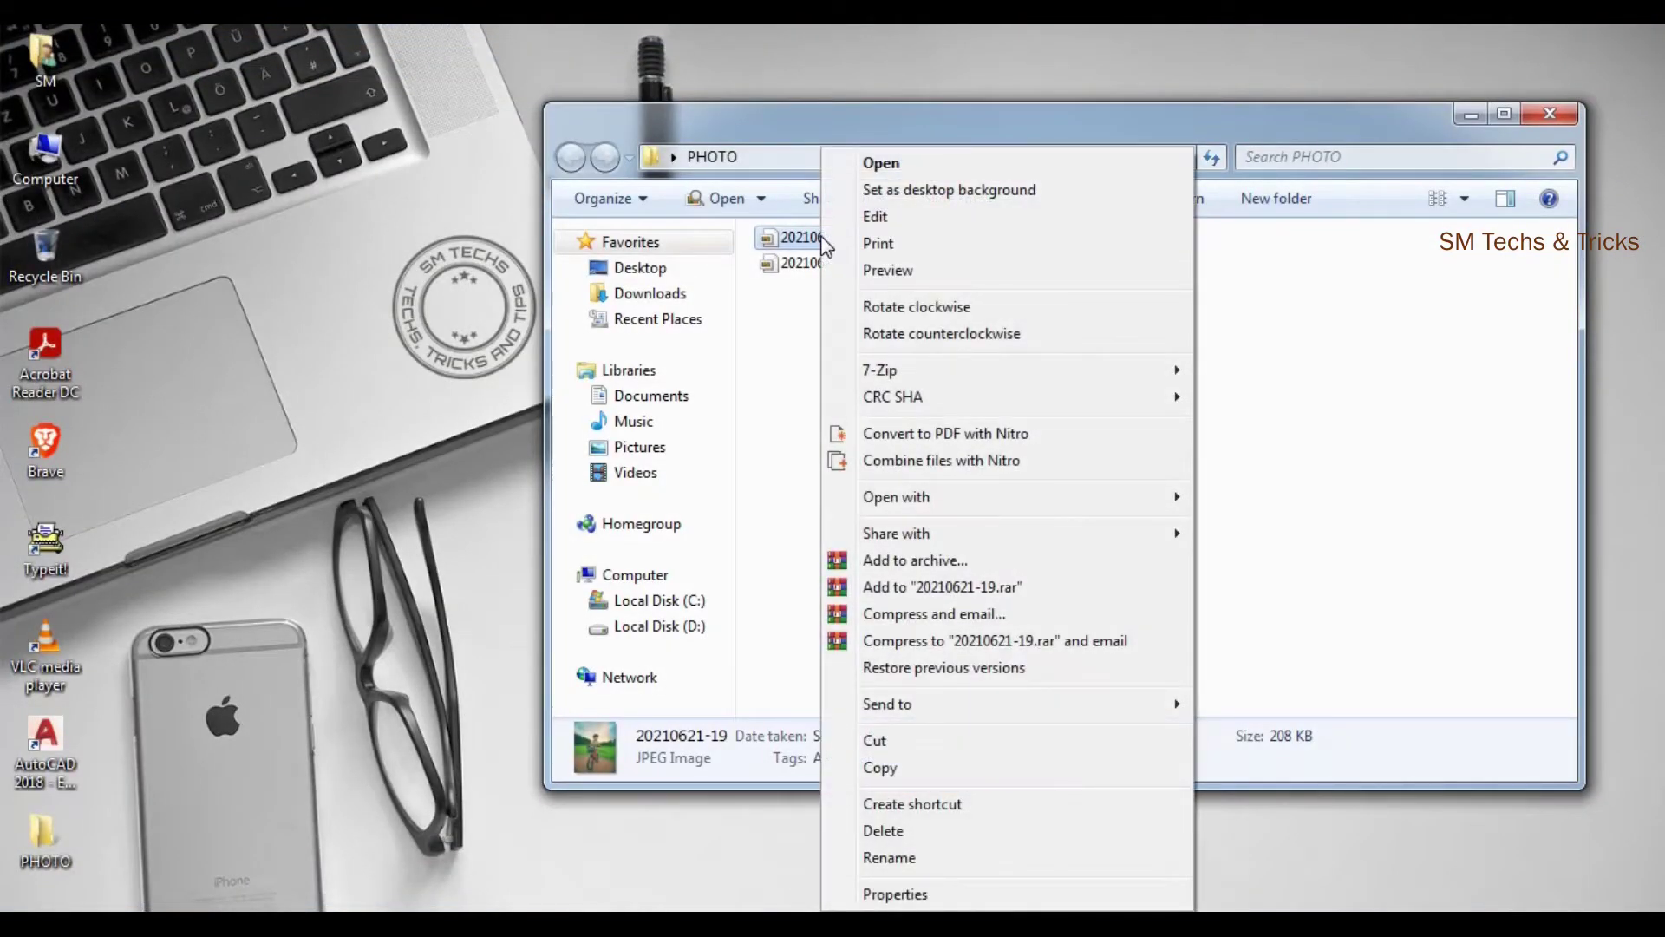
pyautogui.moveTo(897, 497)
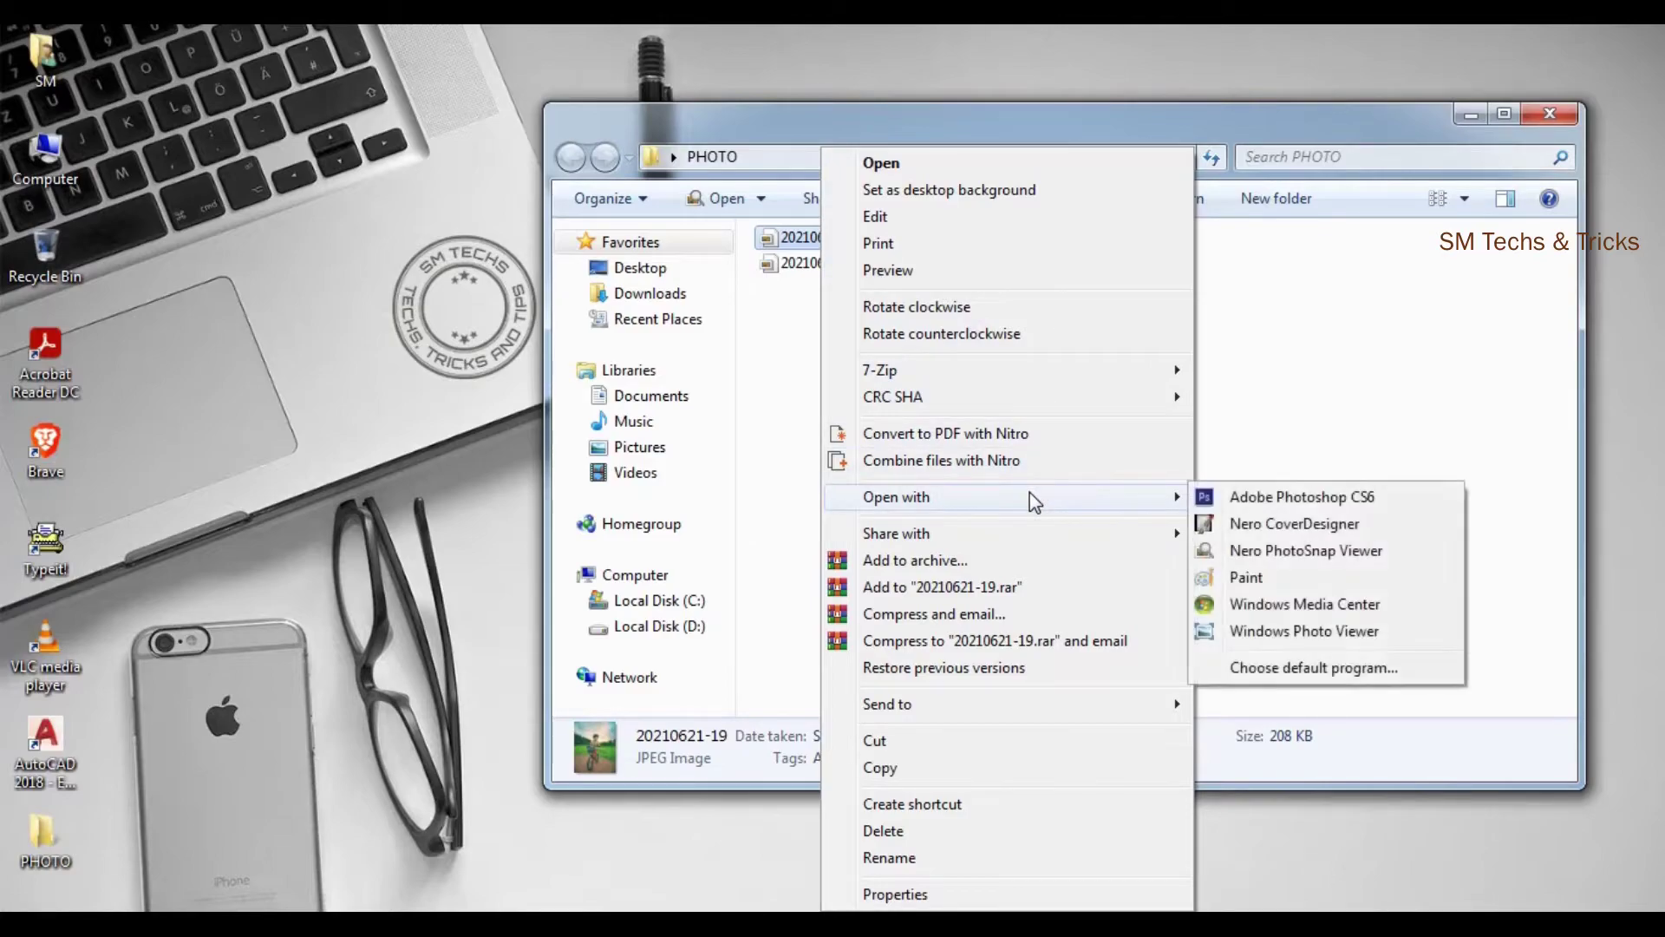
pyautogui.click(1267, 579)
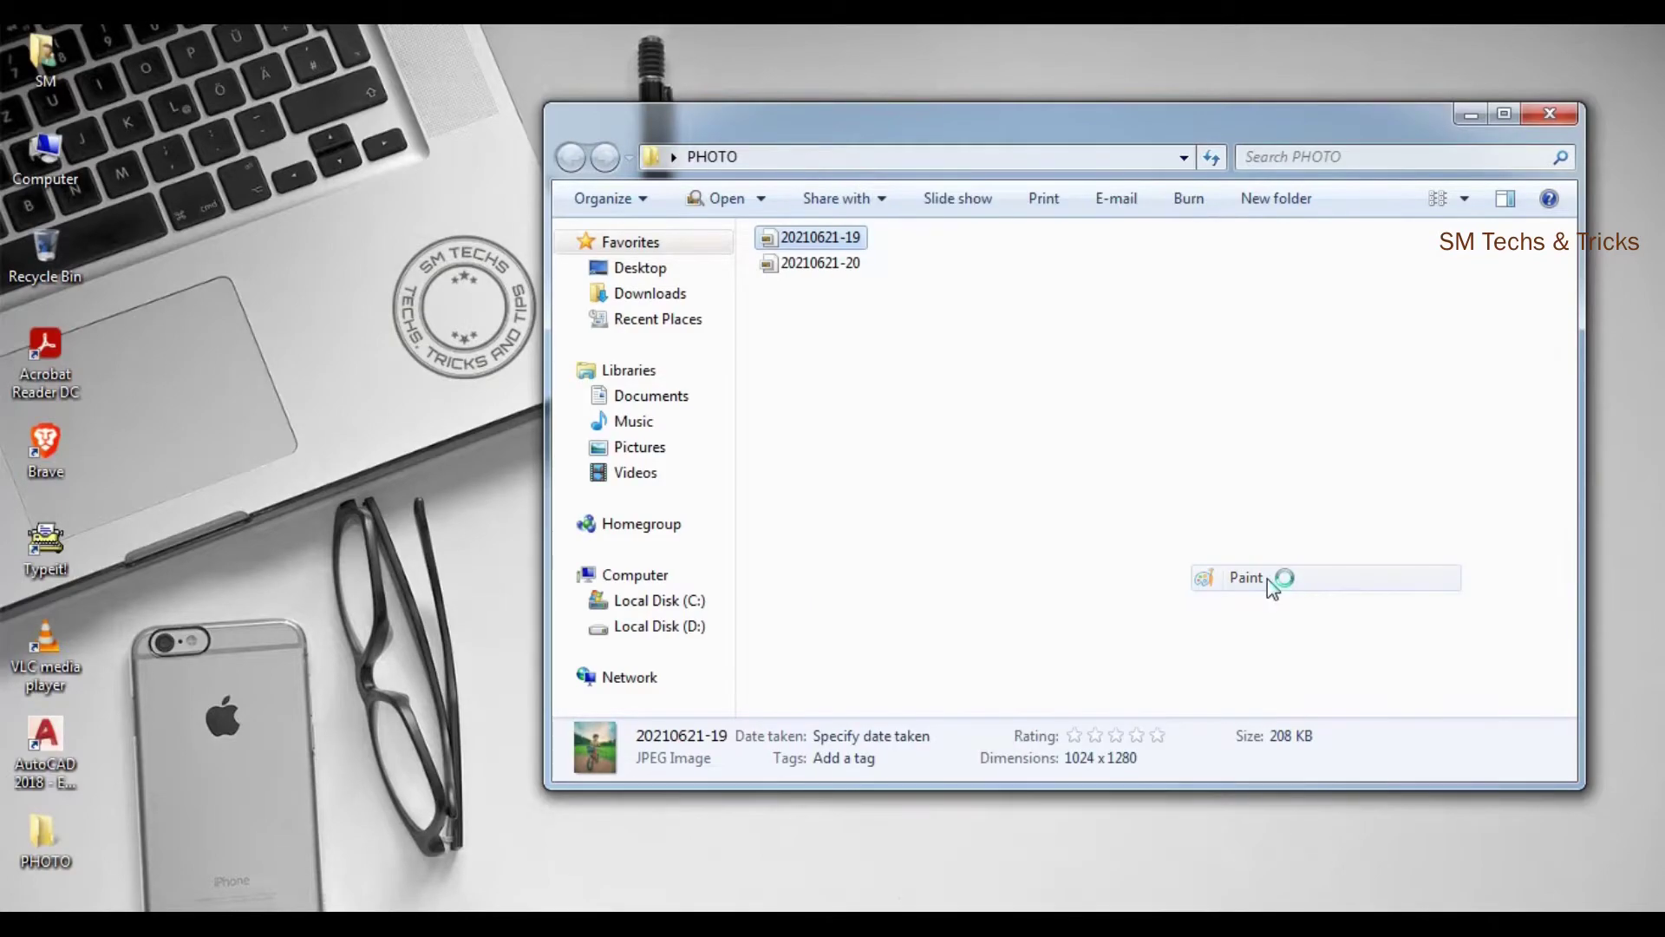
pyautogui.scroll(-10, 1040, 599)
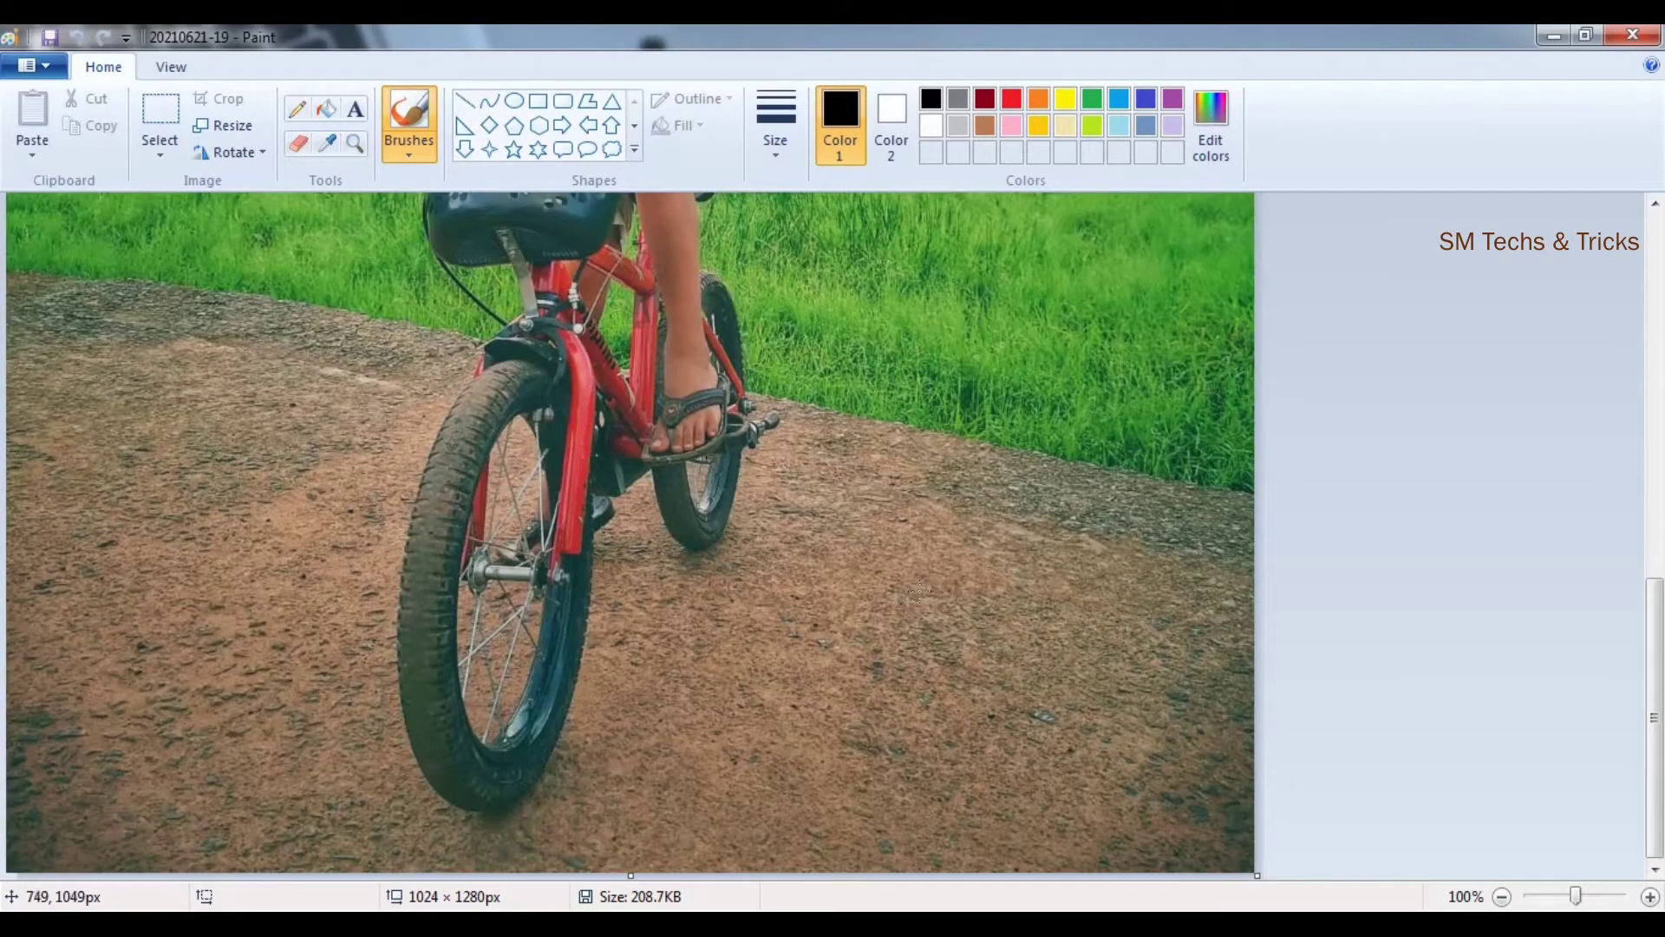
pyautogui.scroll(10, 781, 521)
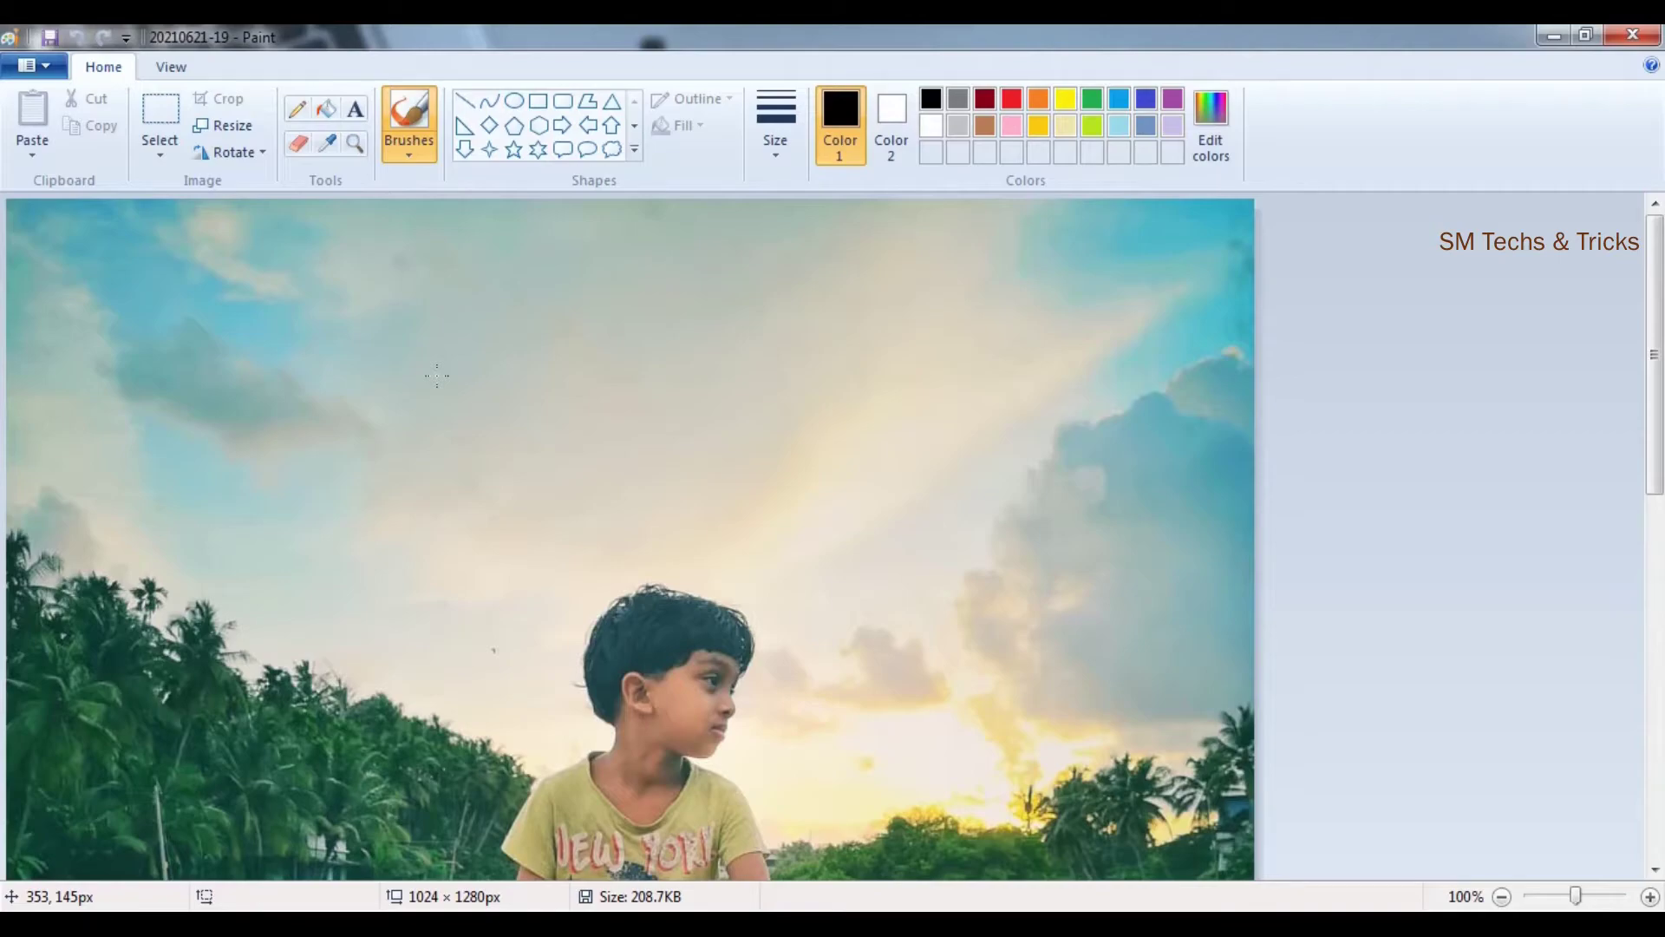
pyautogui.hotkey('ctrl', 's')
pyautogui.click(1632, 35)
pyautogui.click(846, 264)
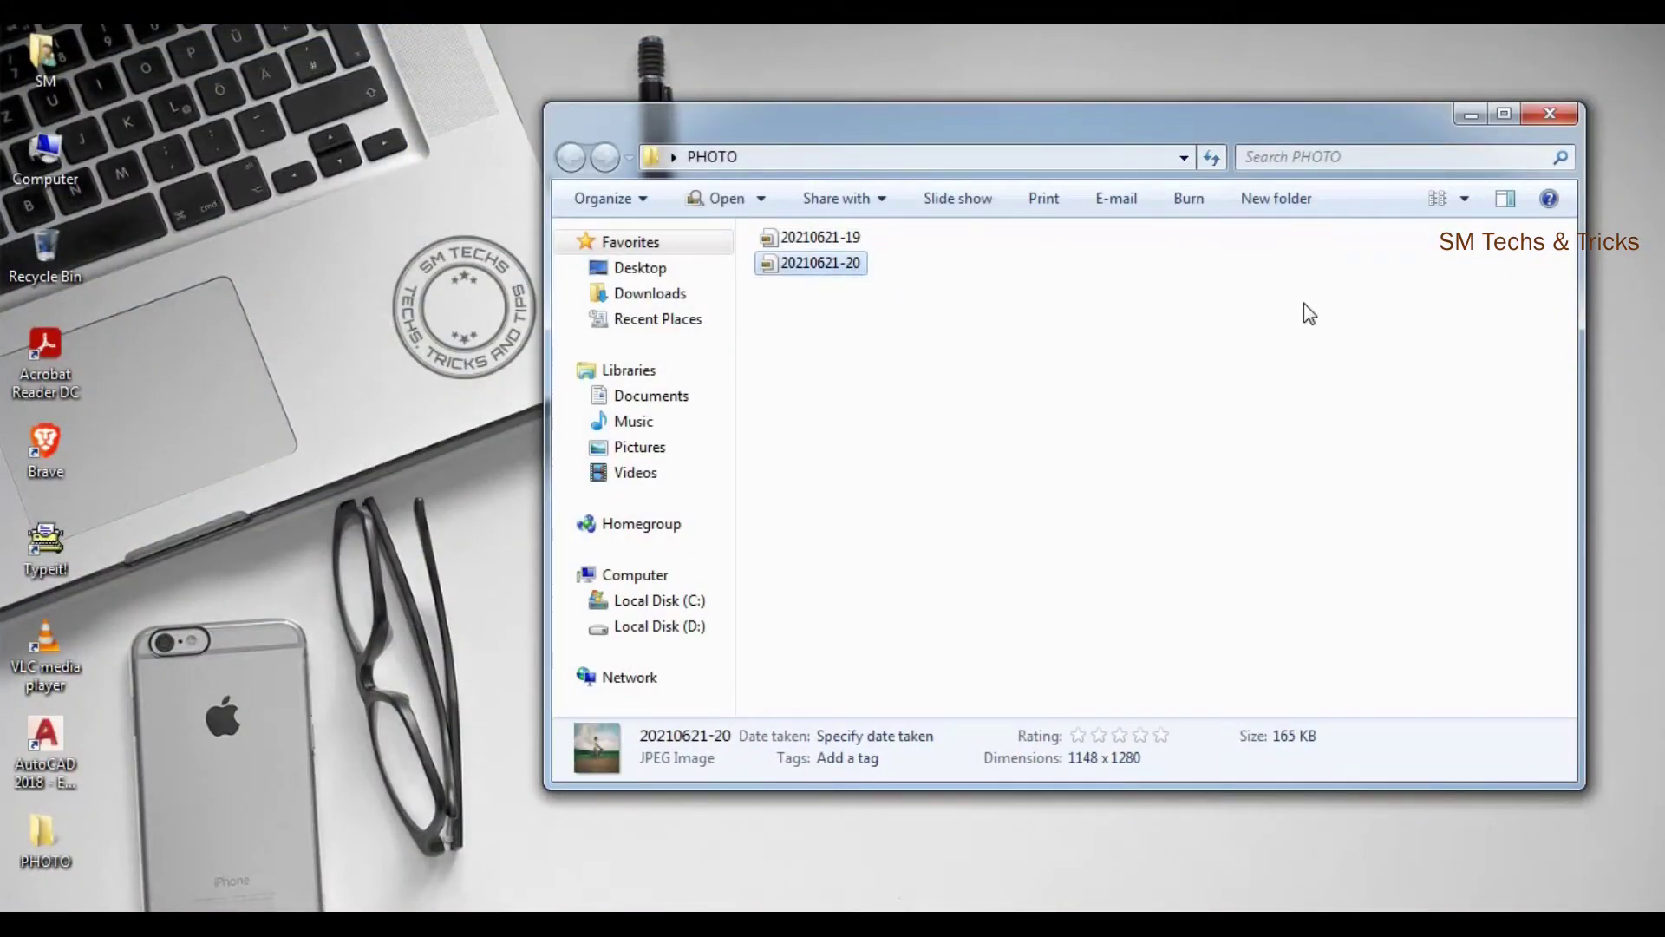
# Launch Paint by searching 'pai' in the Start menu.
pyautogui.click(941, 477)
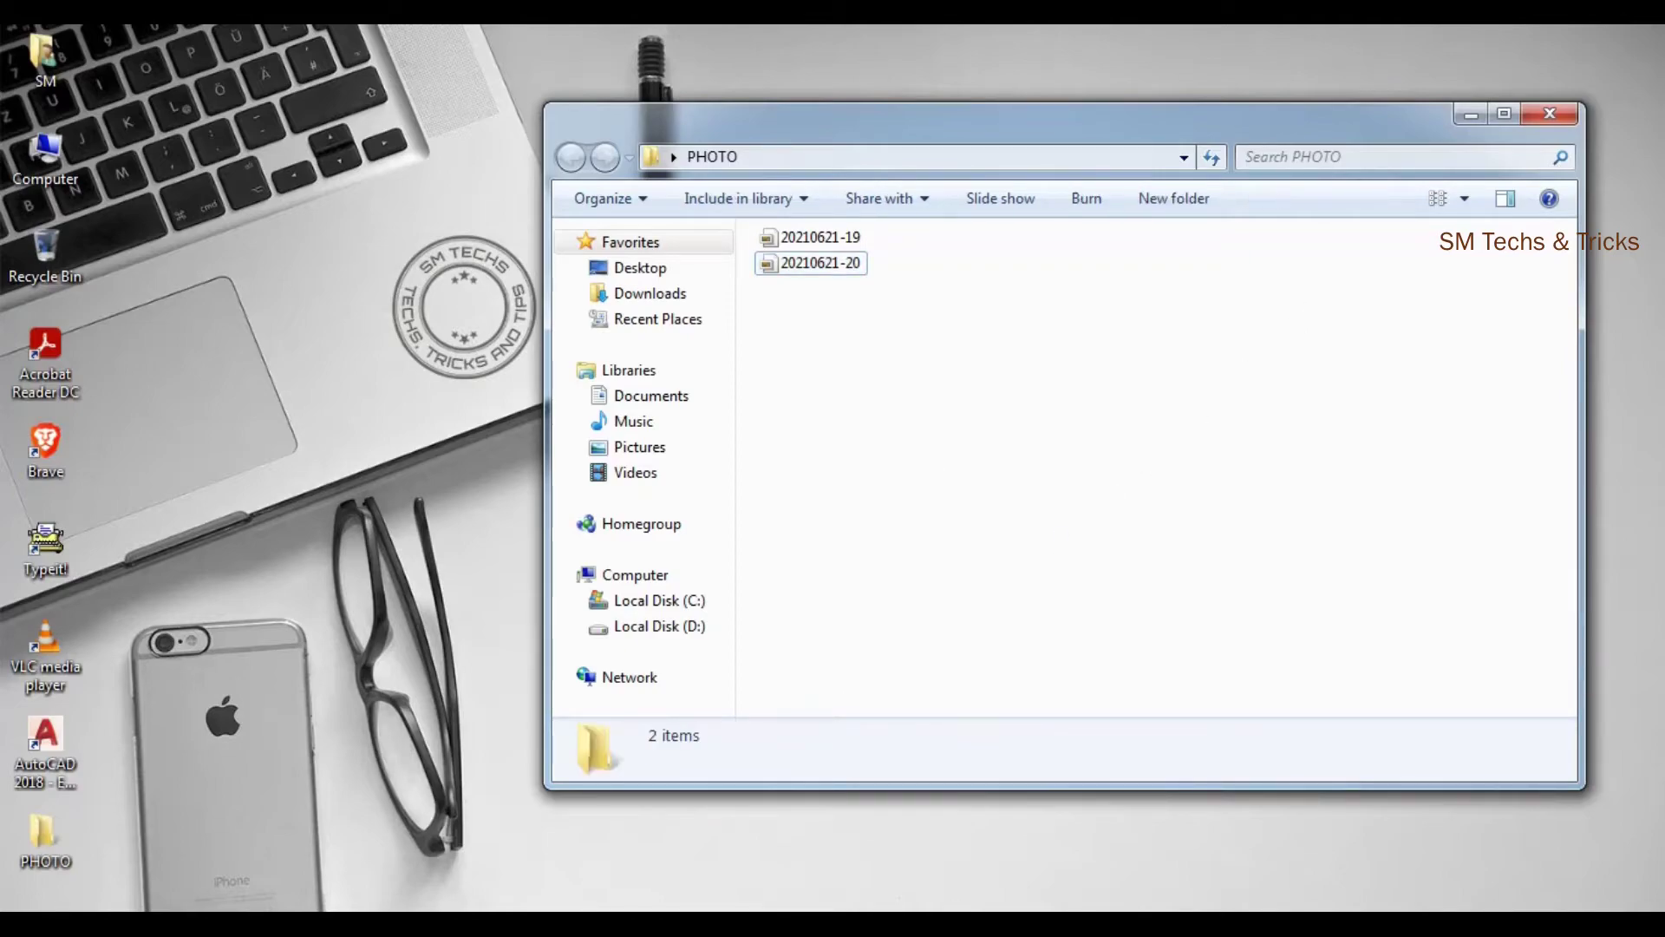
pyautogui.click(26, 921)
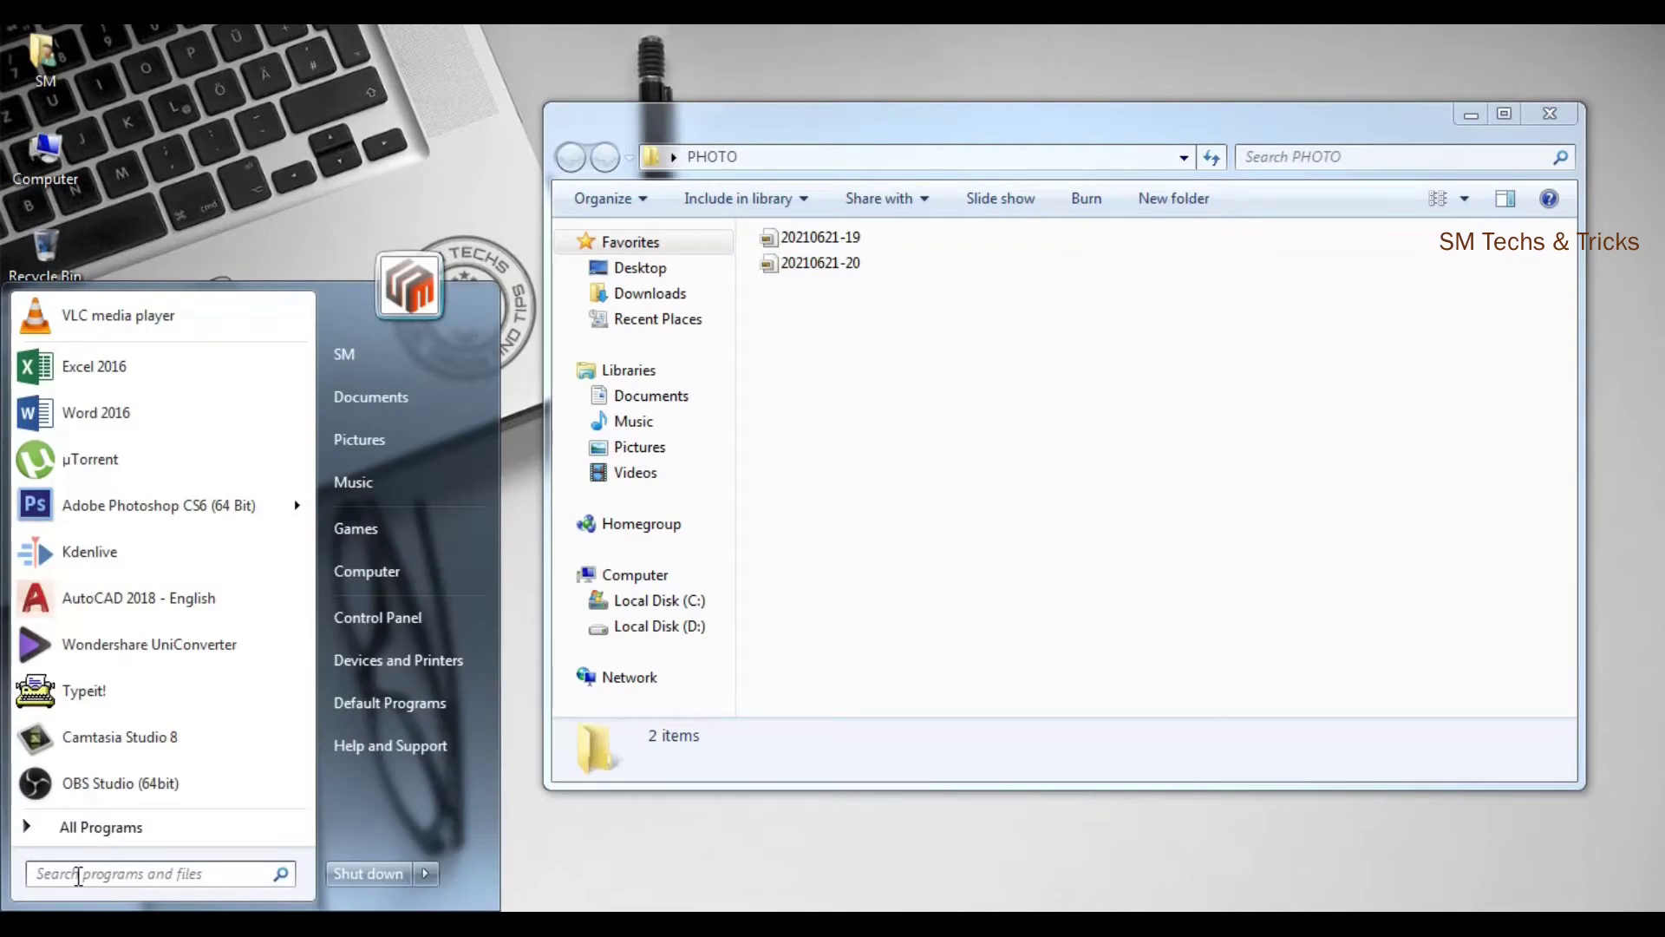
pyautogui.write('p')
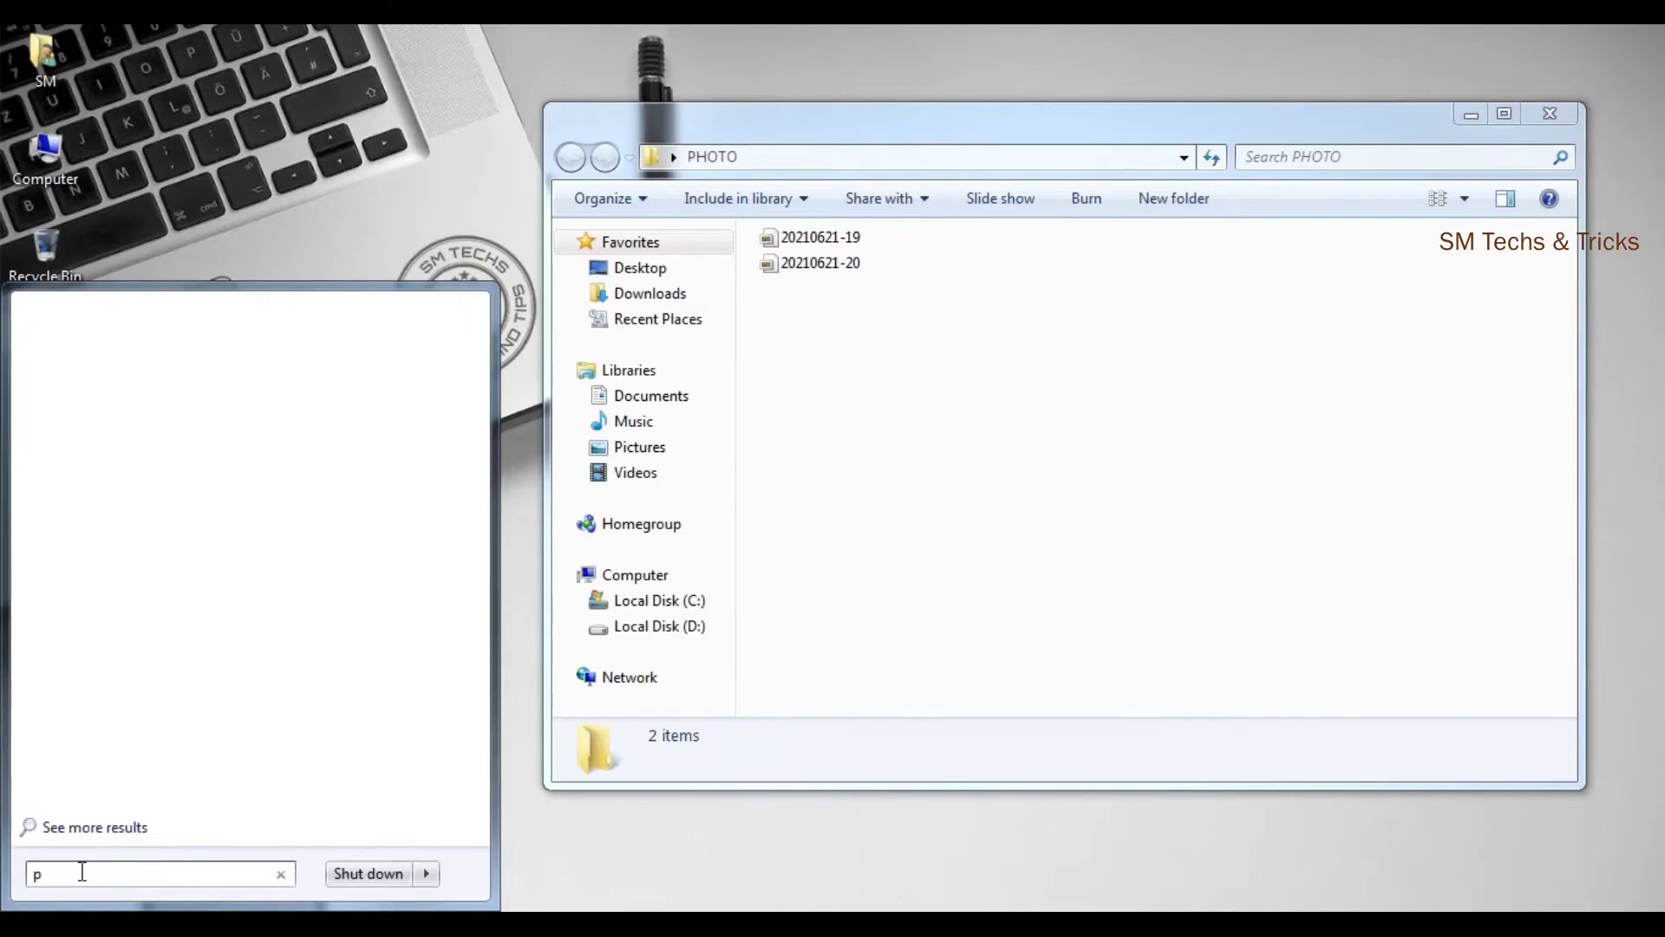
pyautogui.write('ai')
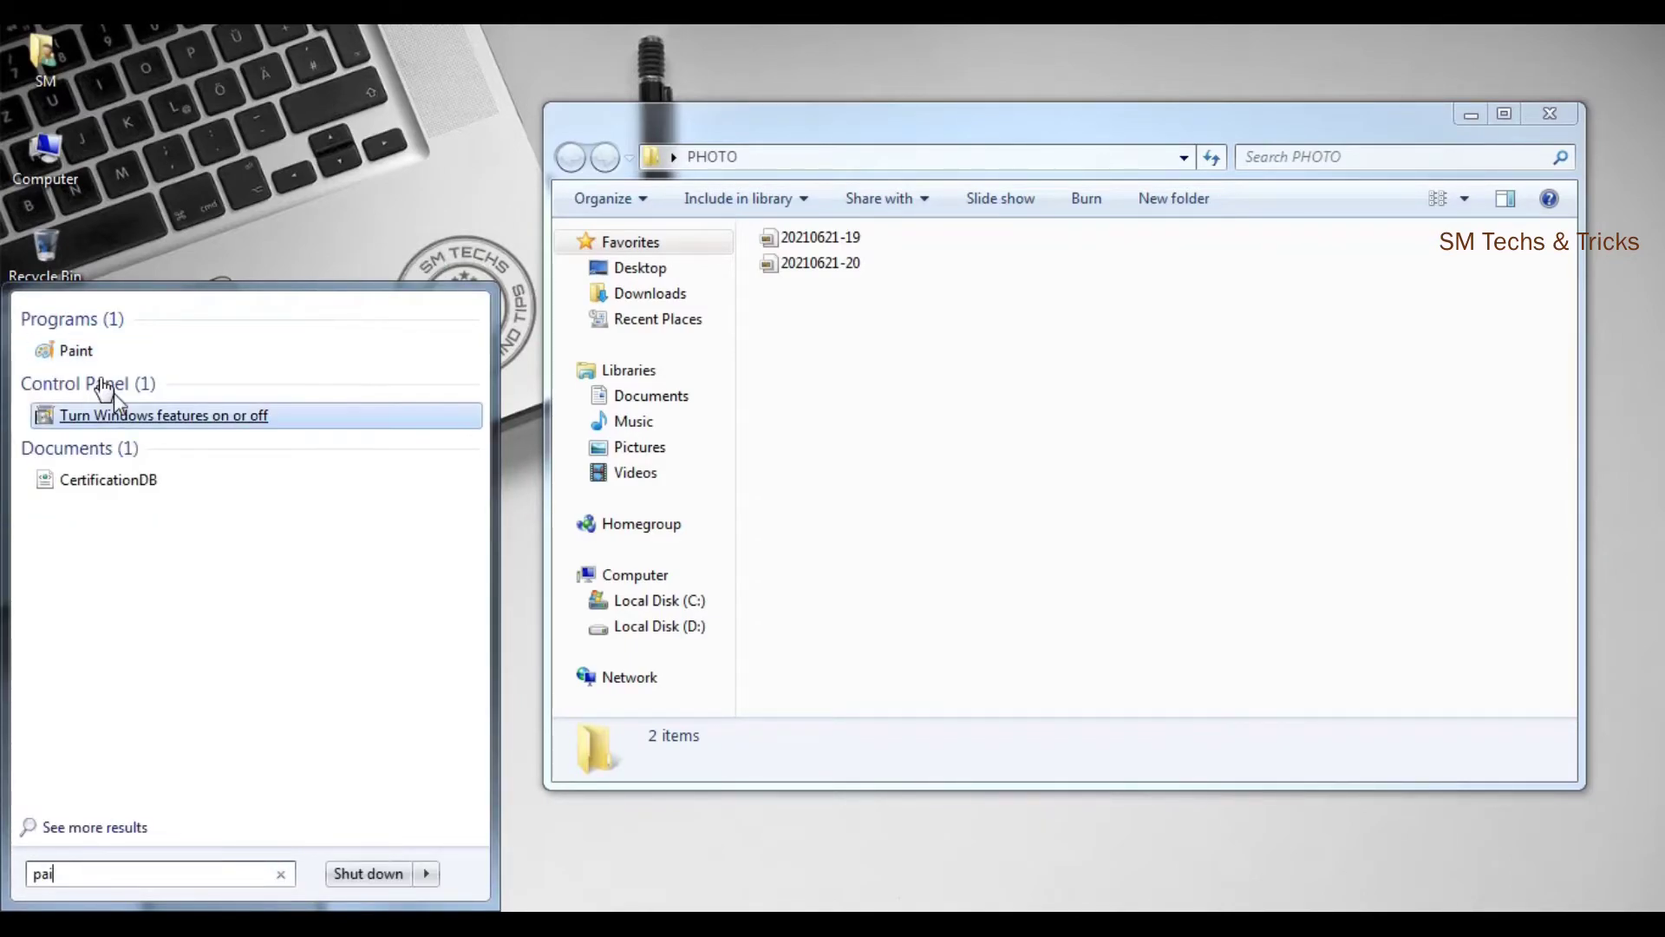
pyautogui.click(84, 356)
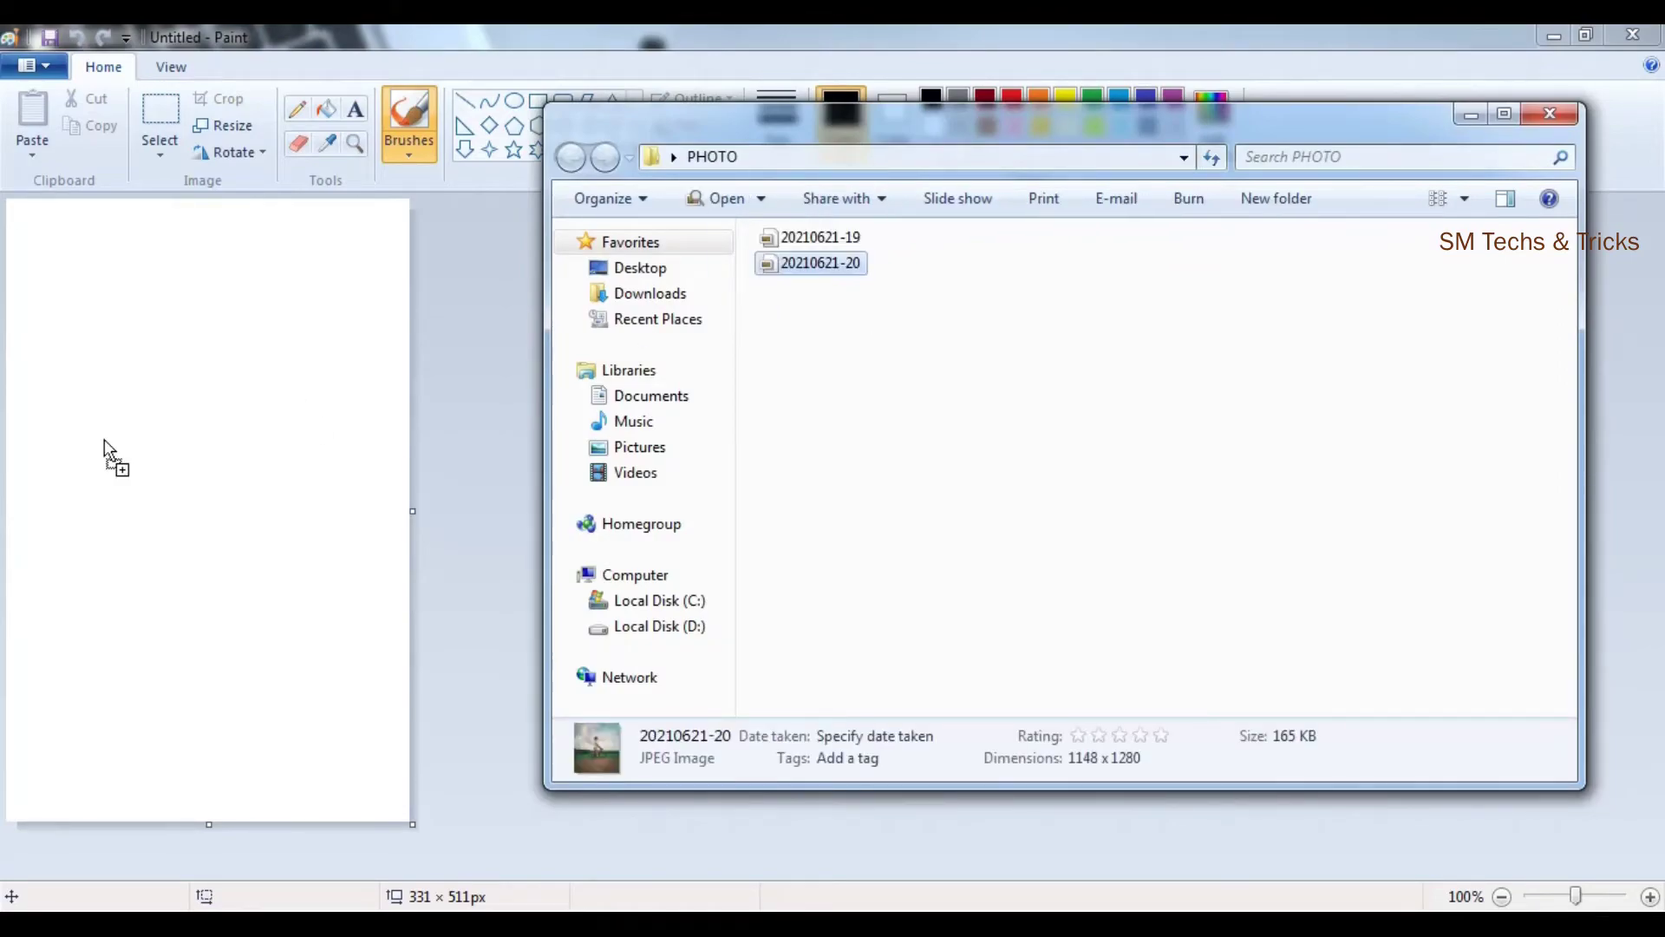
pyautogui.moveTo(843, 278); pyautogui.dragTo(104, 438)
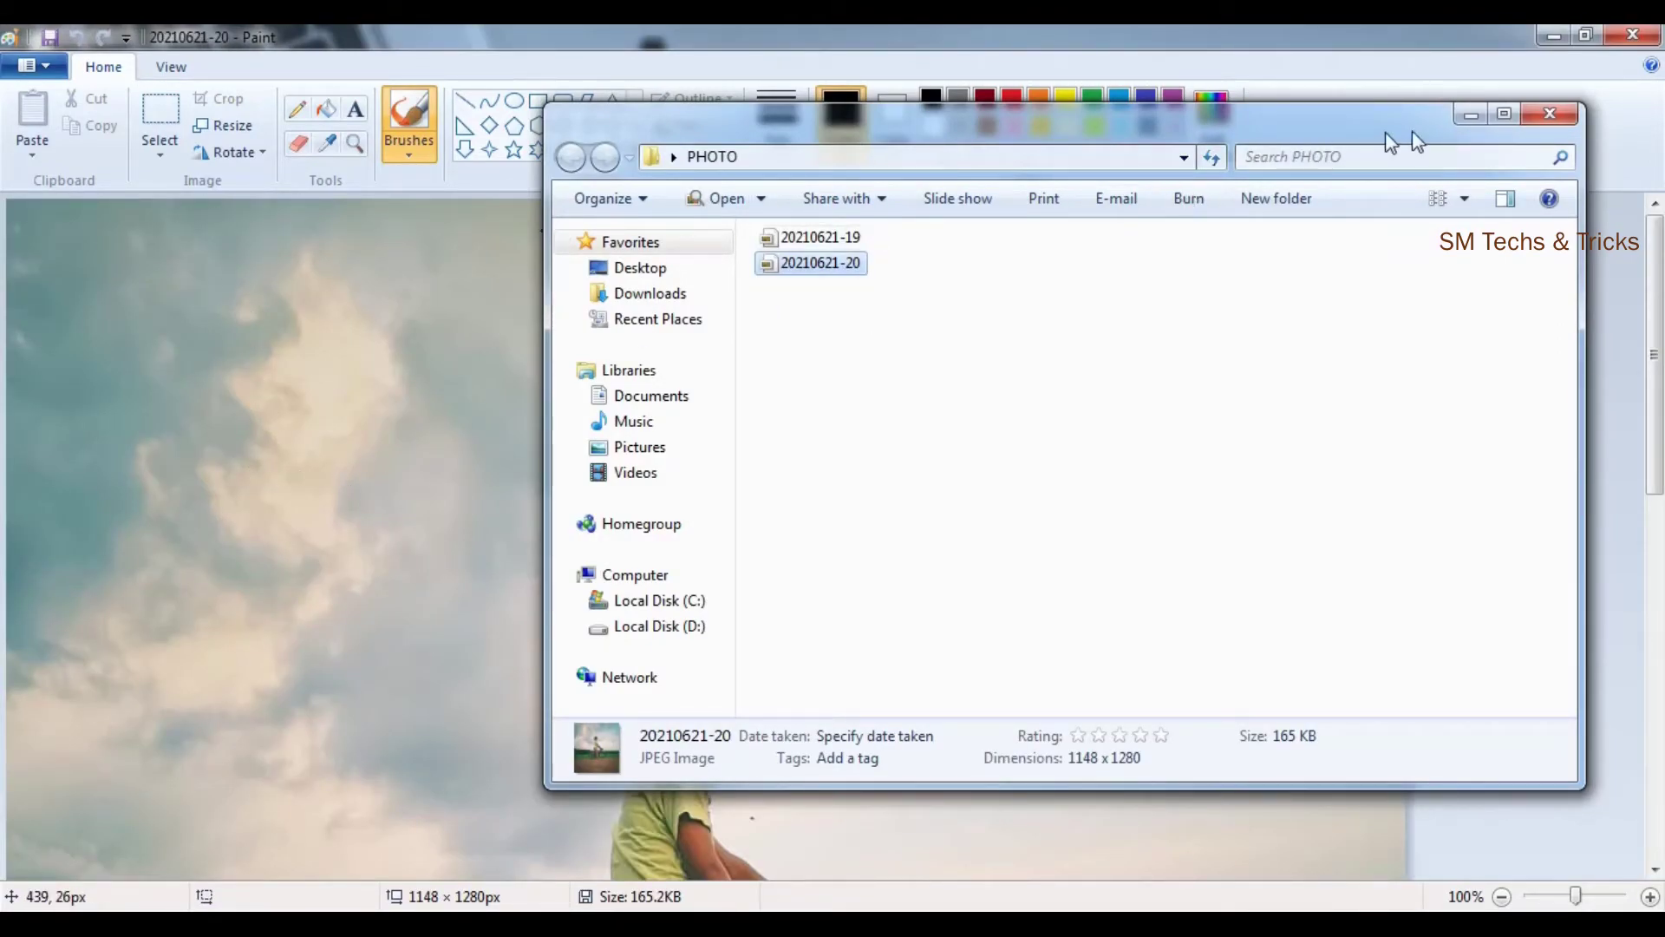
pyautogui.click(1472, 114)
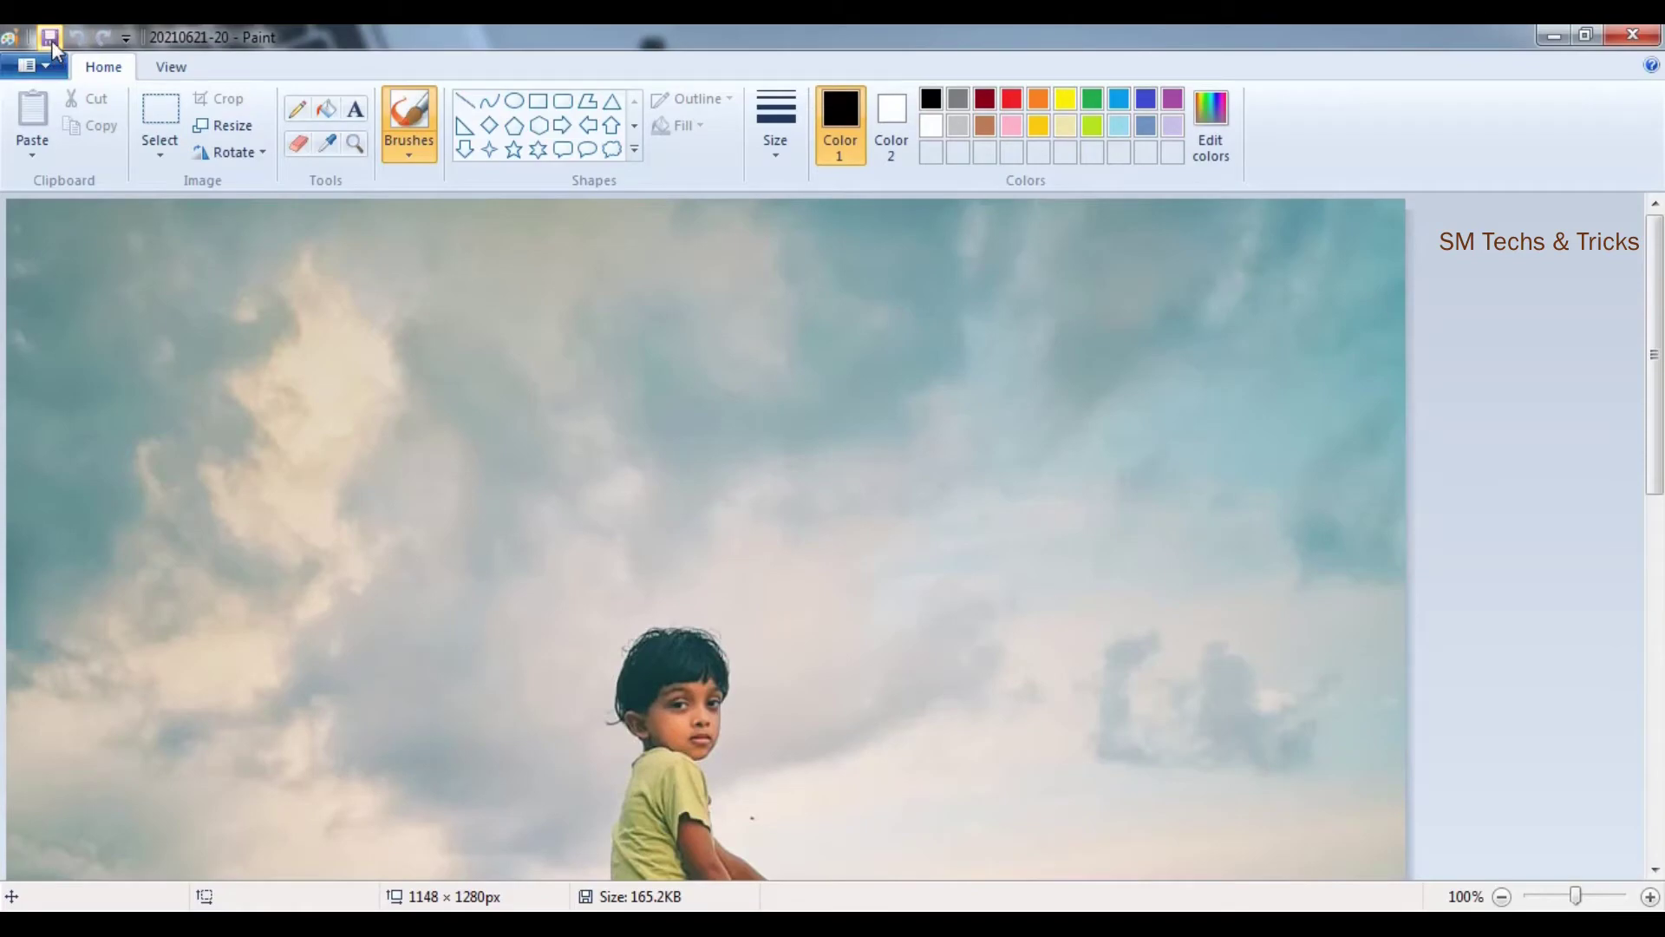
pyautogui.click(50, 37)
pyautogui.click(1650, 37)
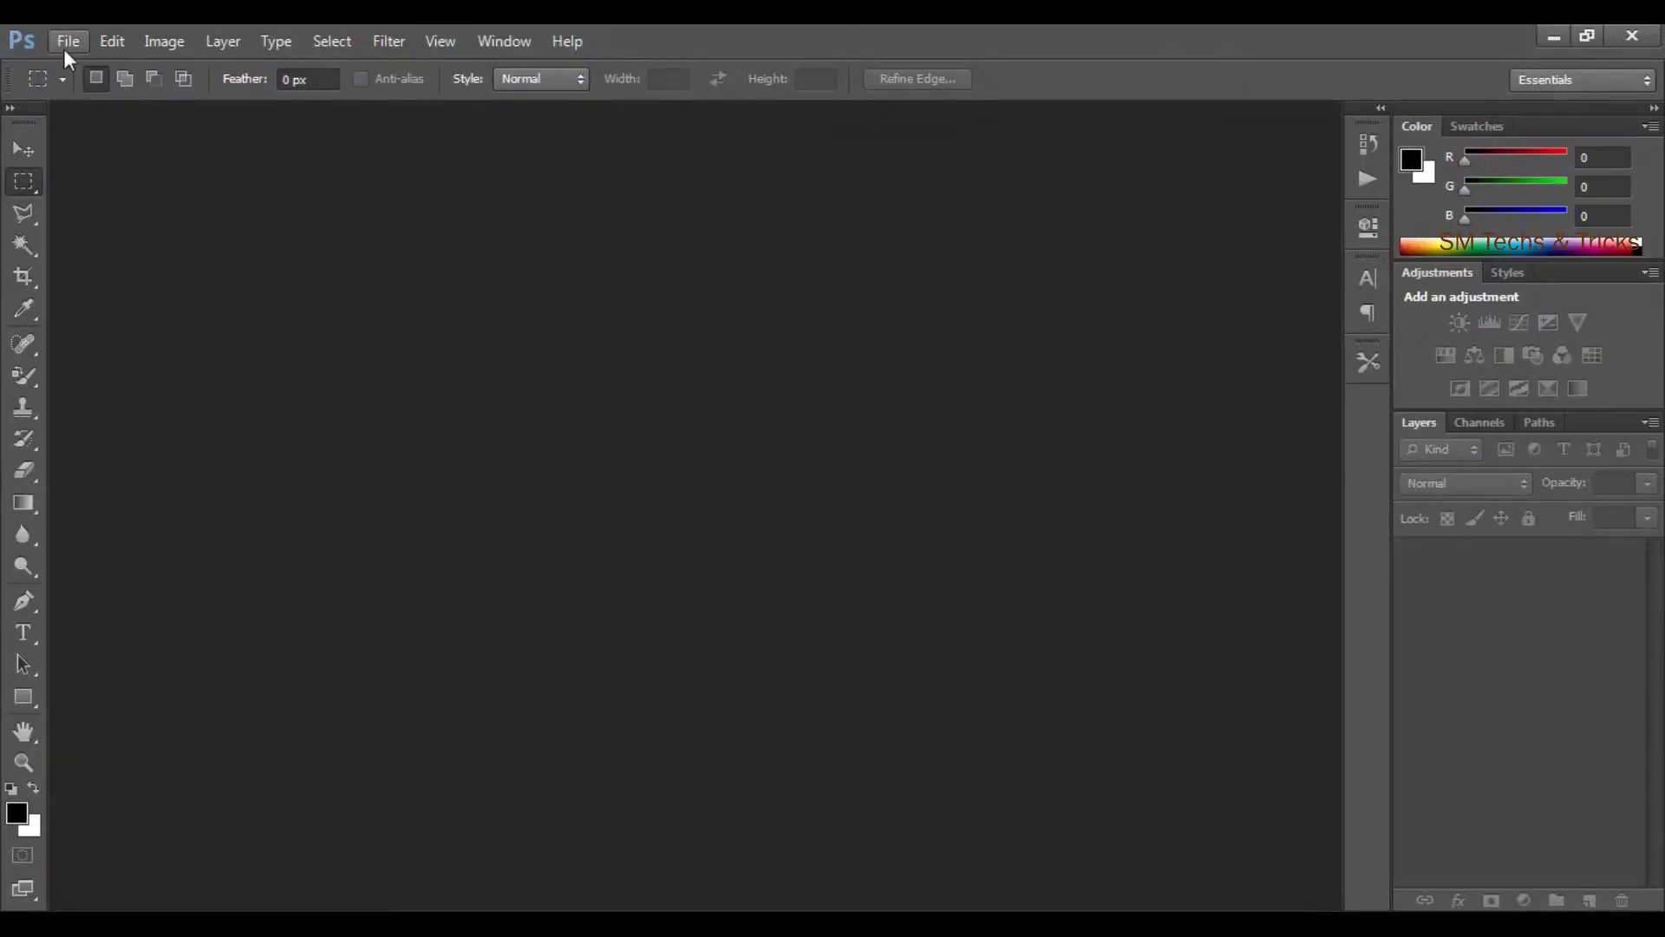
pyautogui.click(64, 49)
pyautogui.click(78, 91)
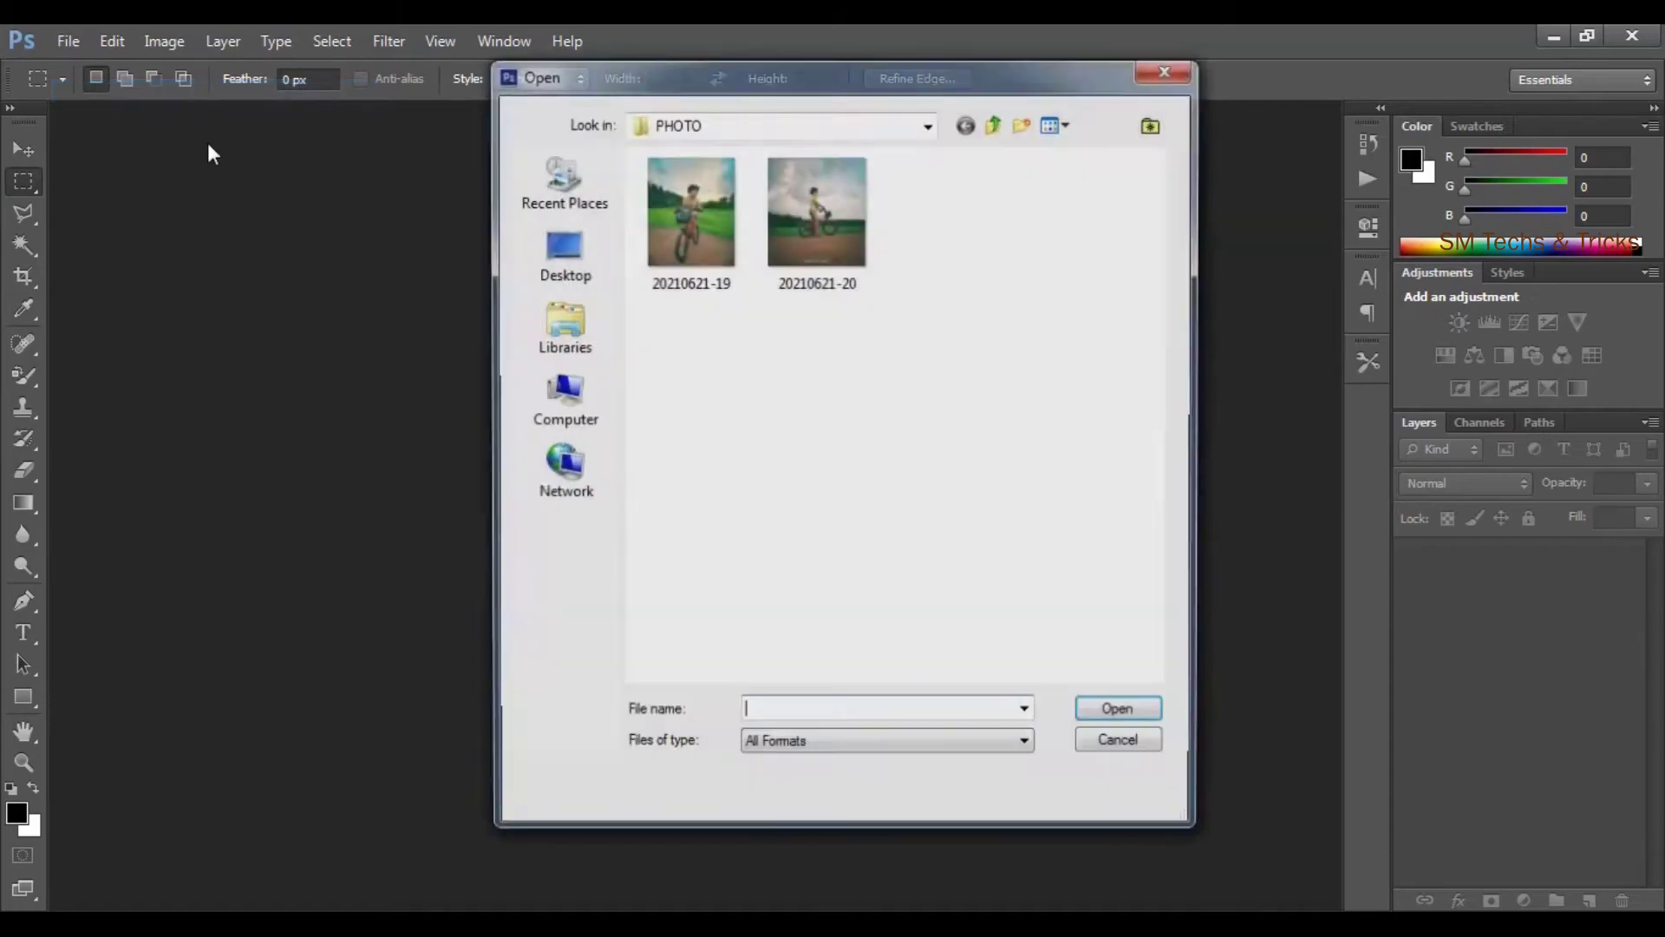
pyautogui.click(683, 221)
pyautogui.click(1110, 708)
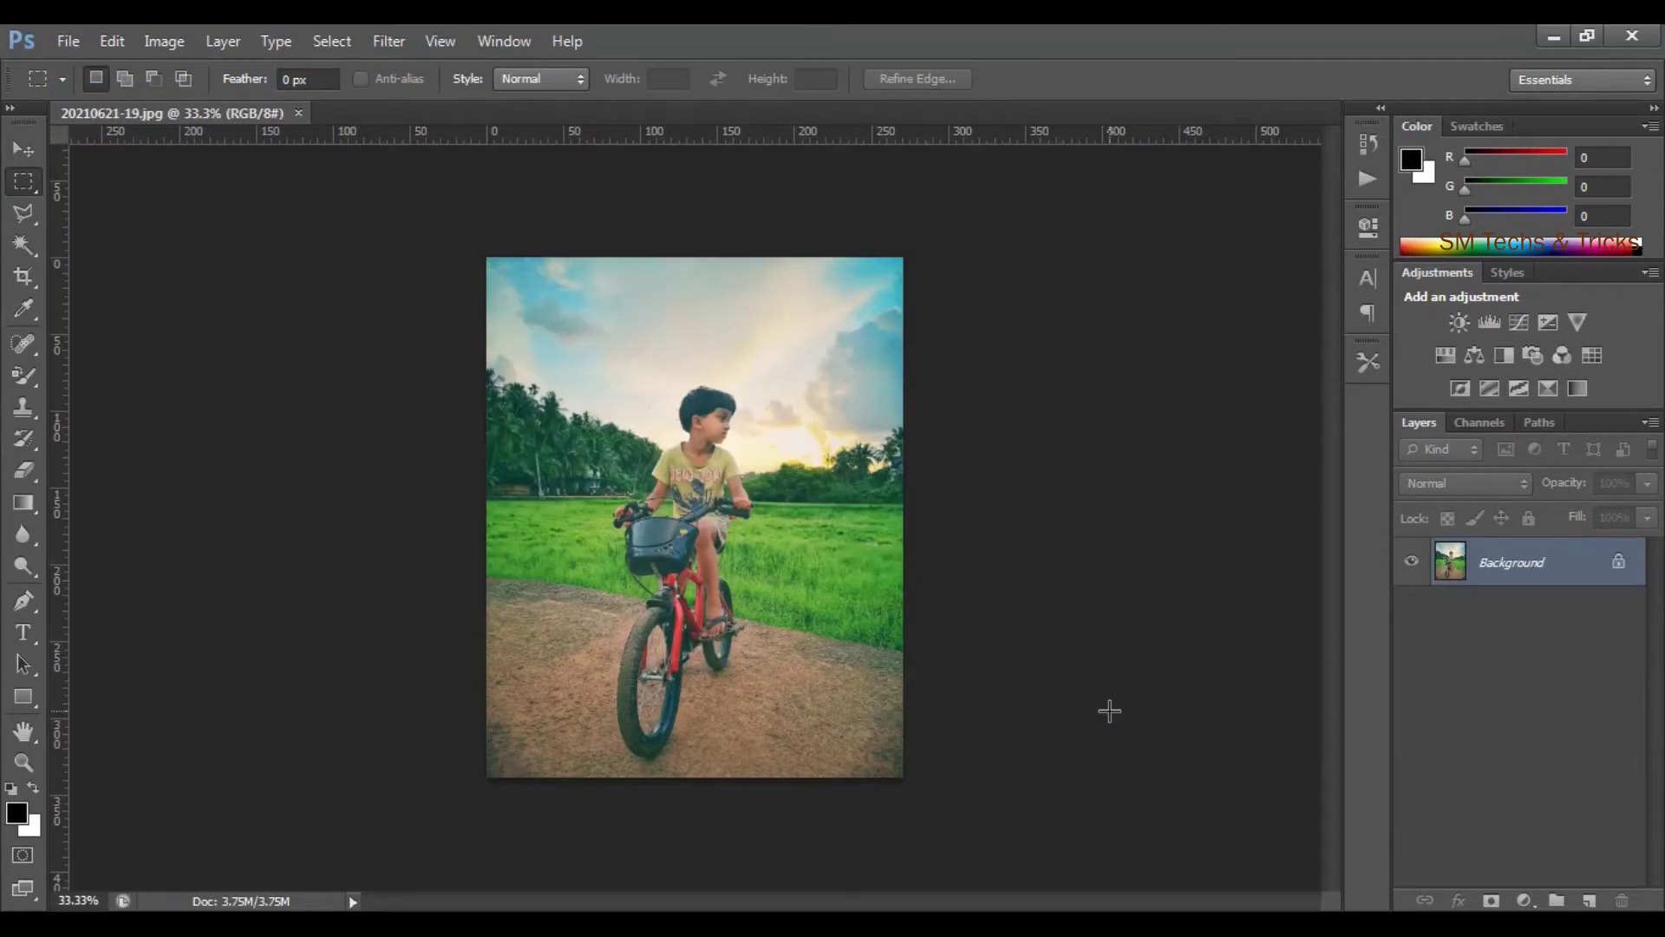
pyautogui.click(69, 42)
pyautogui.click(107, 92)
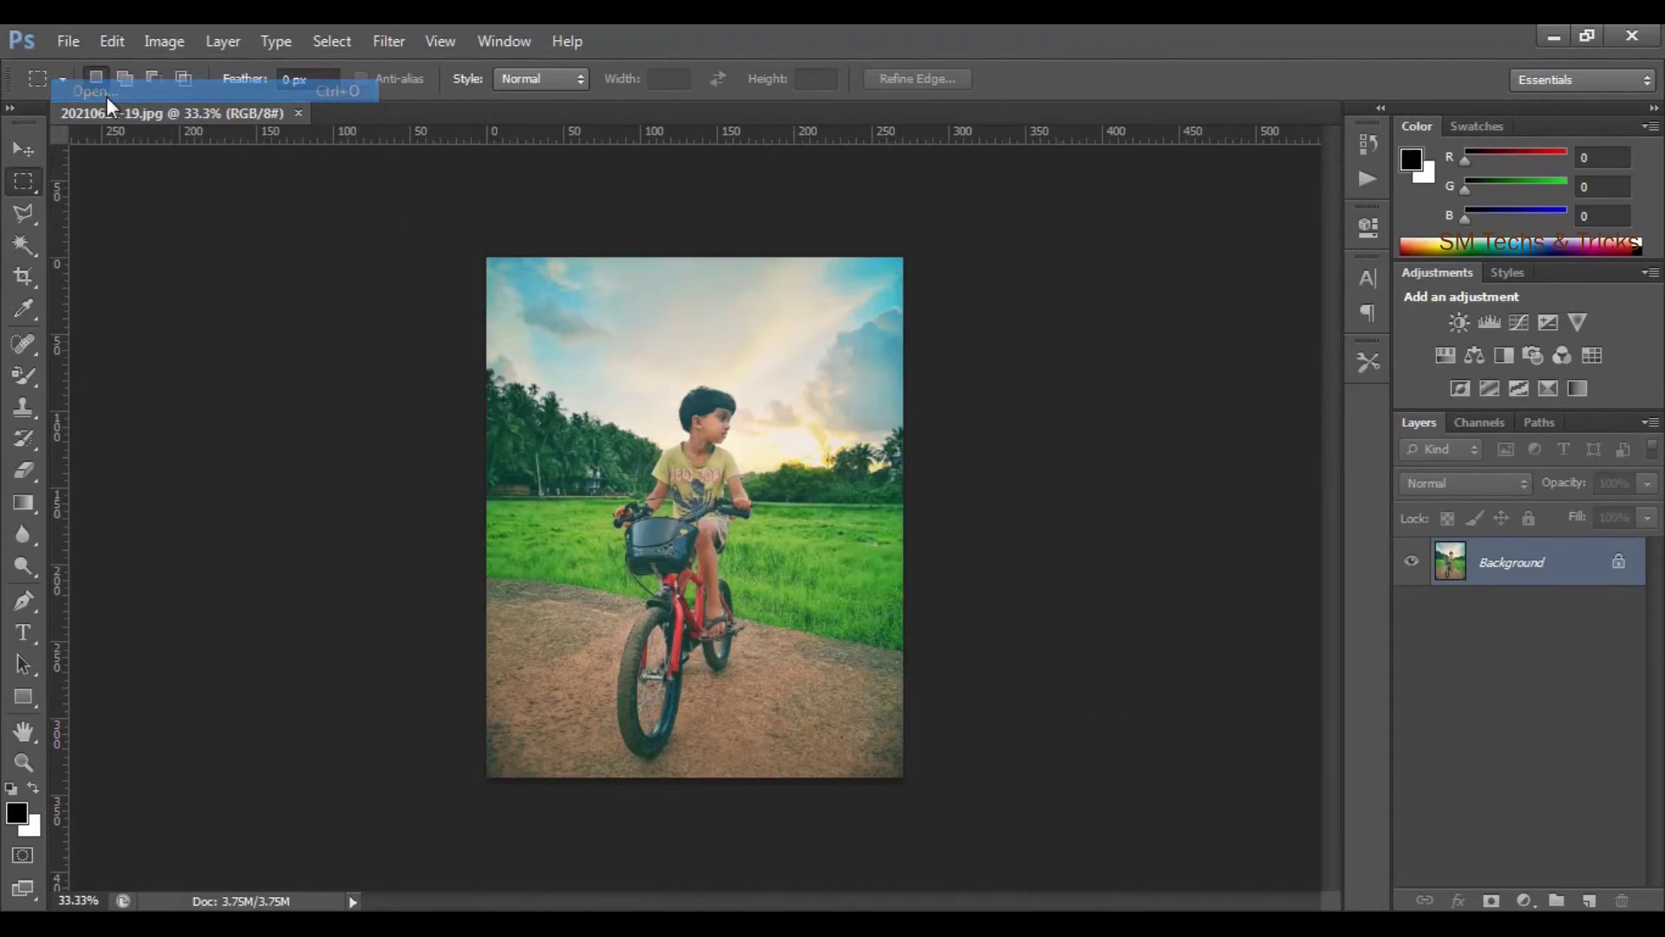
pyautogui.click(819, 243)
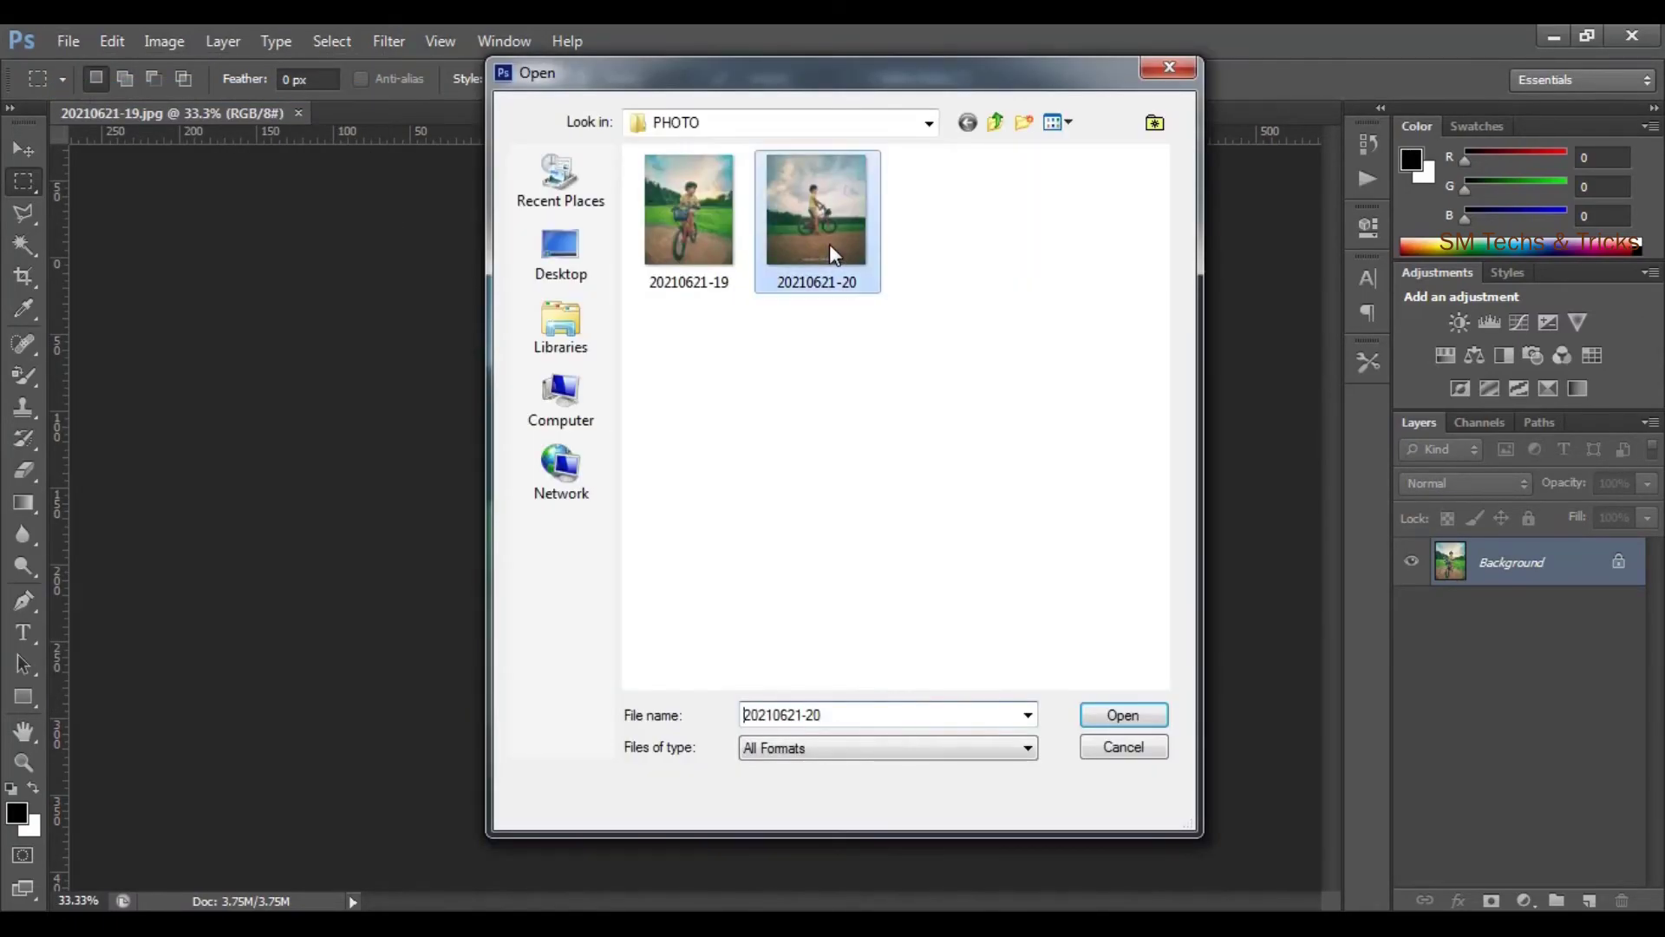
pyautogui.click(1138, 715)
pyautogui.click(213, 114)
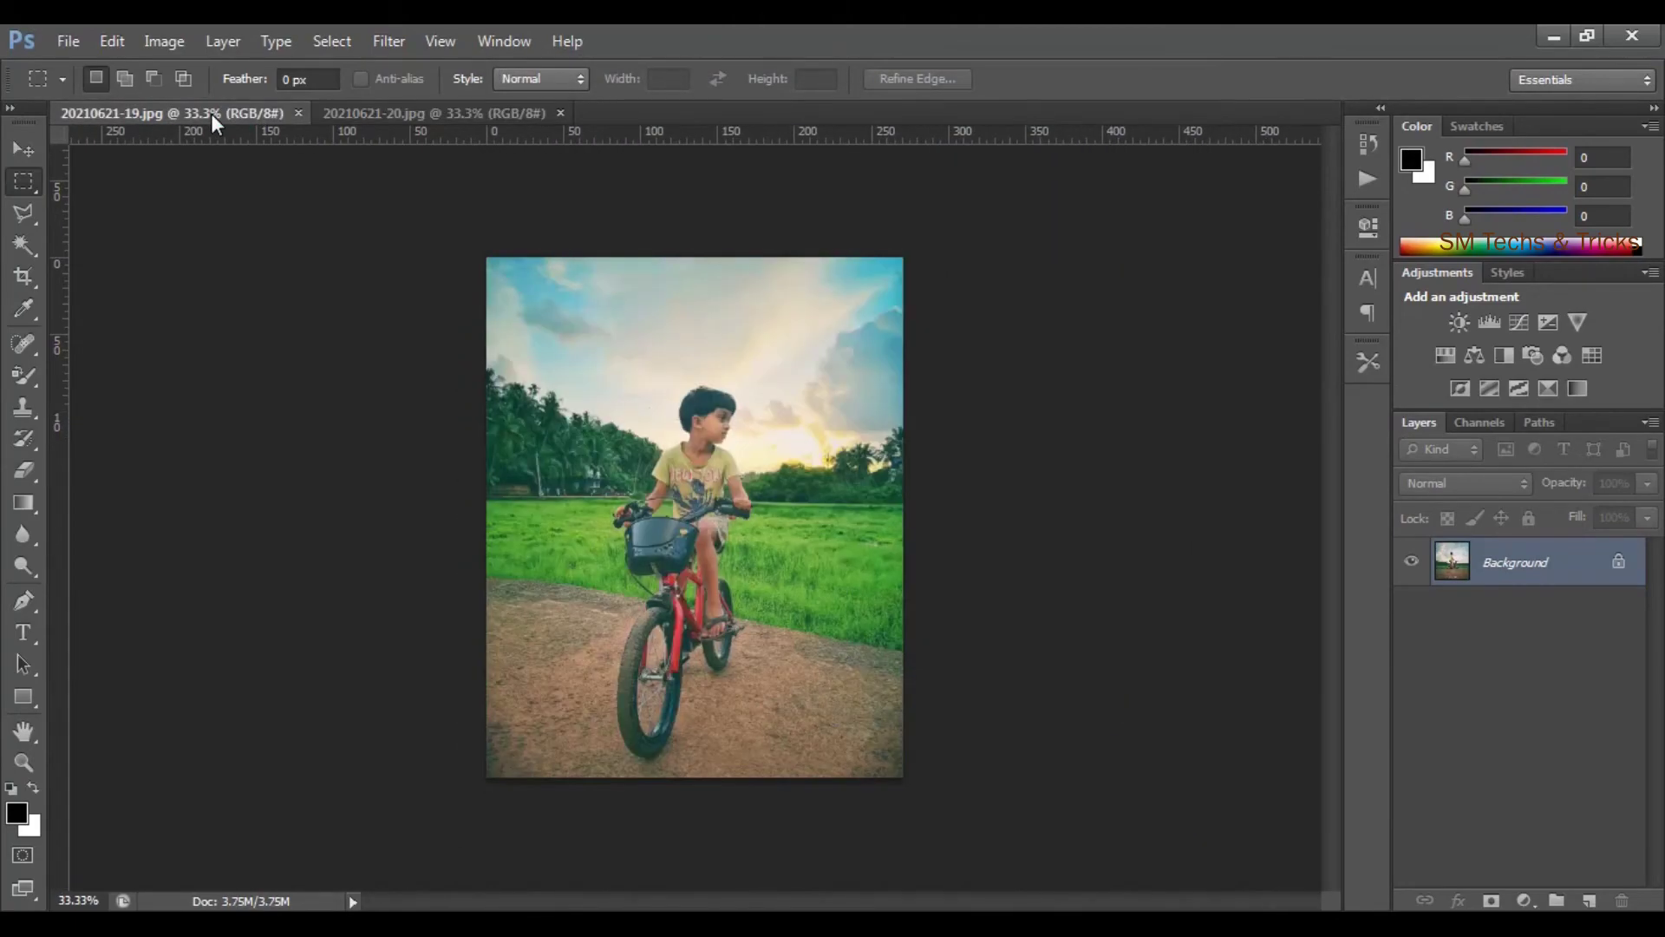
pyautogui.click(507, 117)
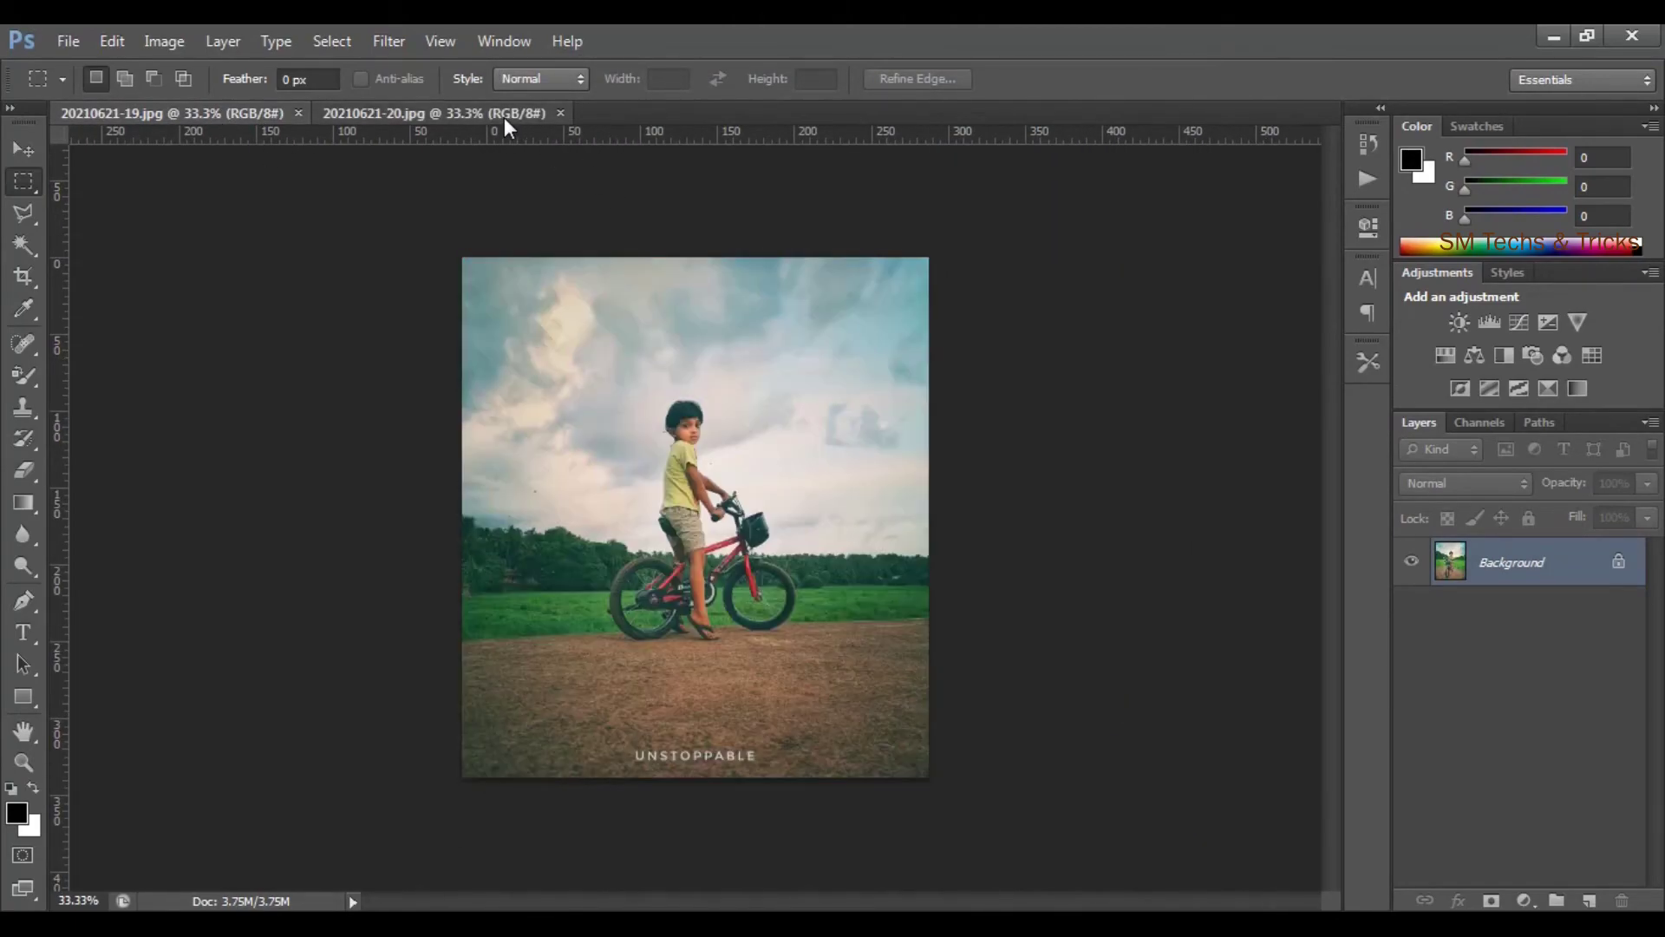
pyautogui.click(228, 113)
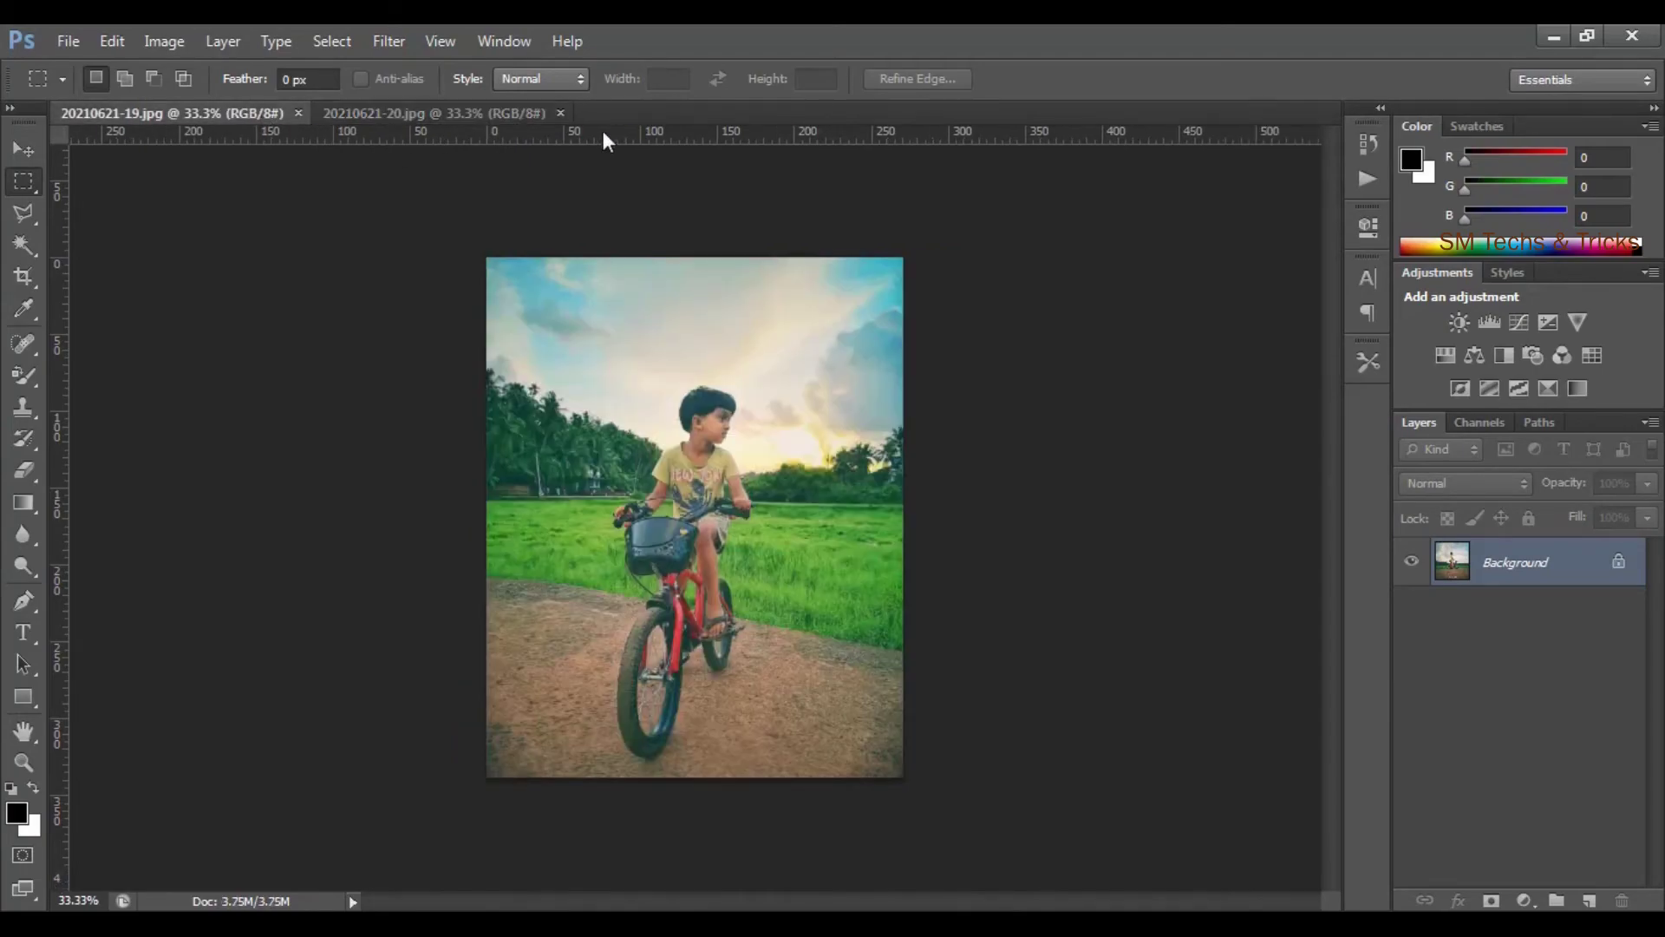
pyautogui.click(1552, 35)
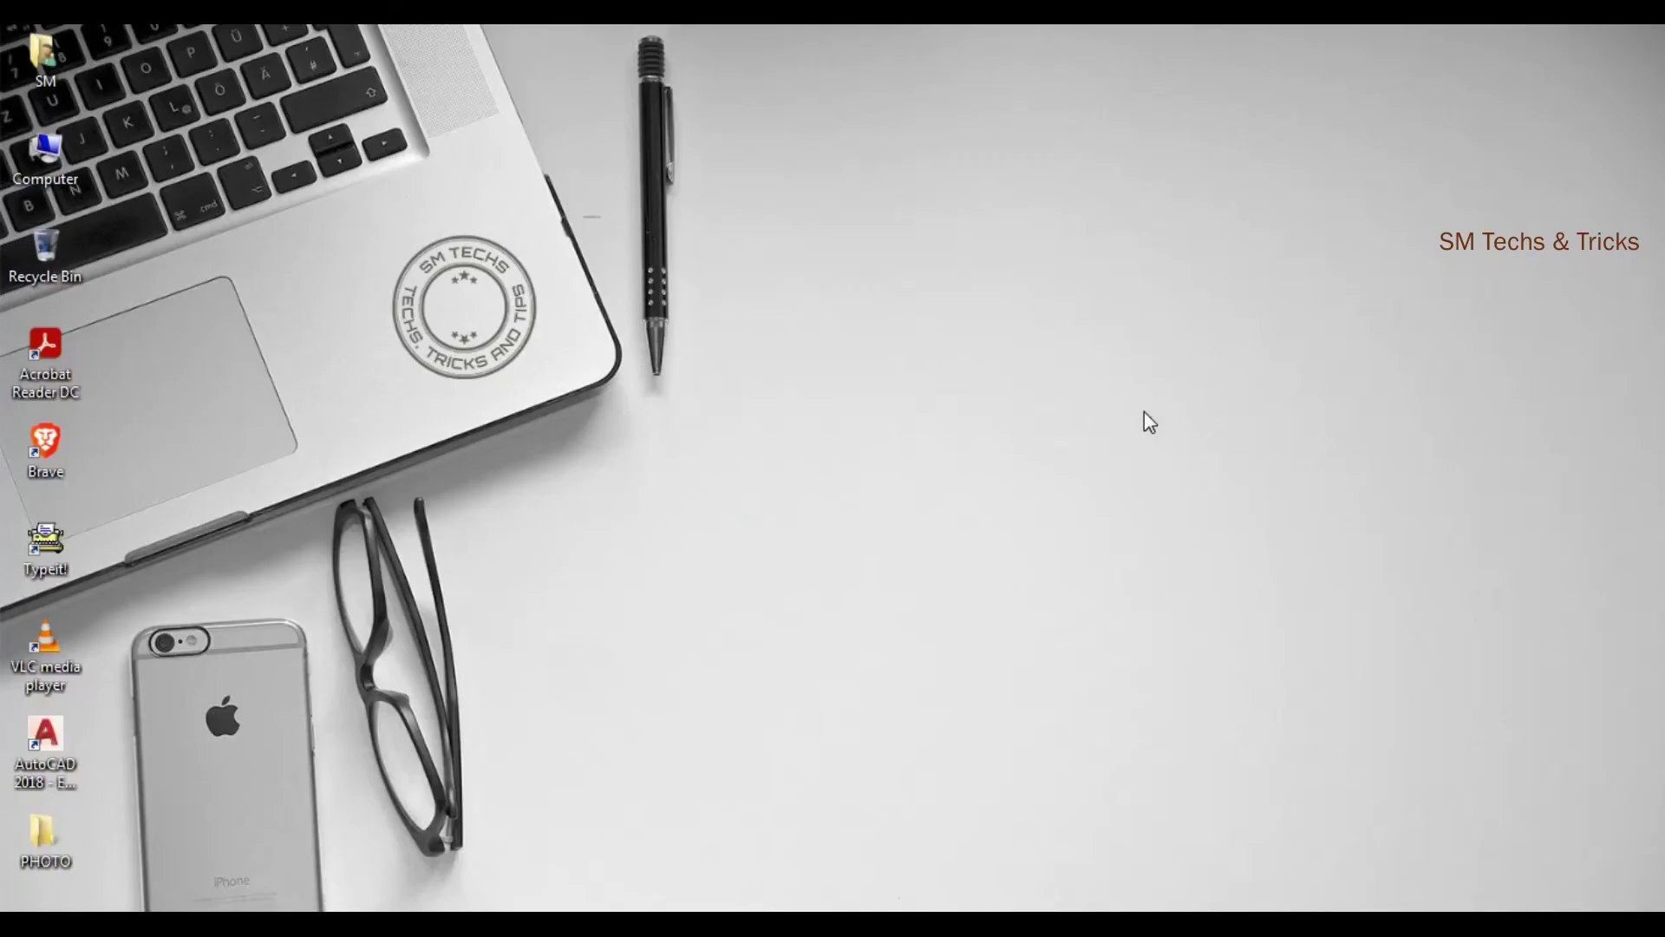